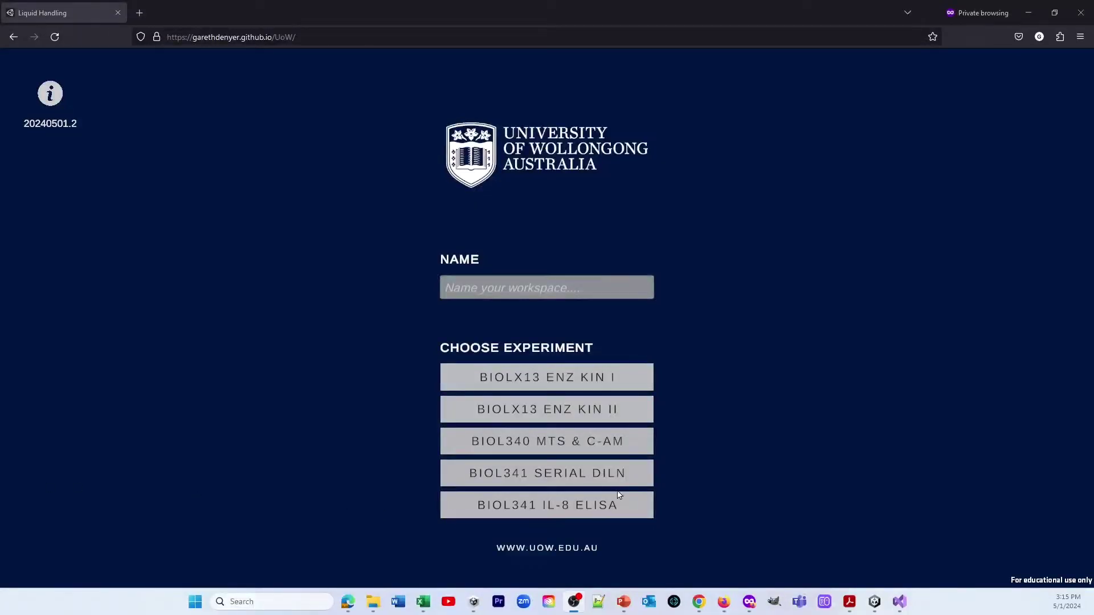
Launch the BIOLX13 ENZ KIN I experiment to get an empty AcidPase bench at Day 1, 09:00
left_click(585, 380)
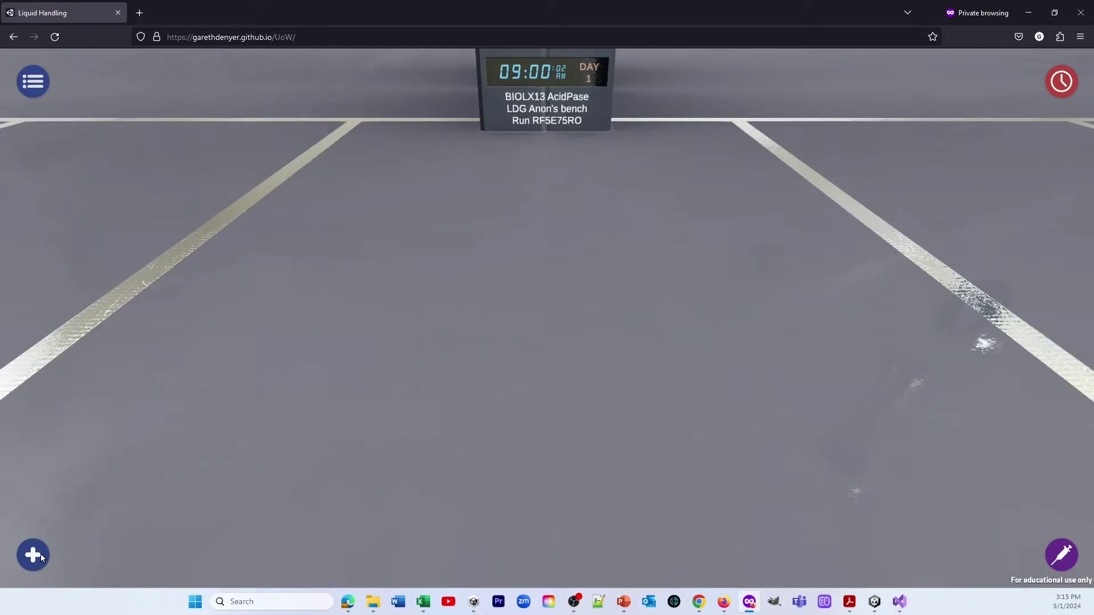
Add the full starter tube set to the bench
left_click(40, 554)
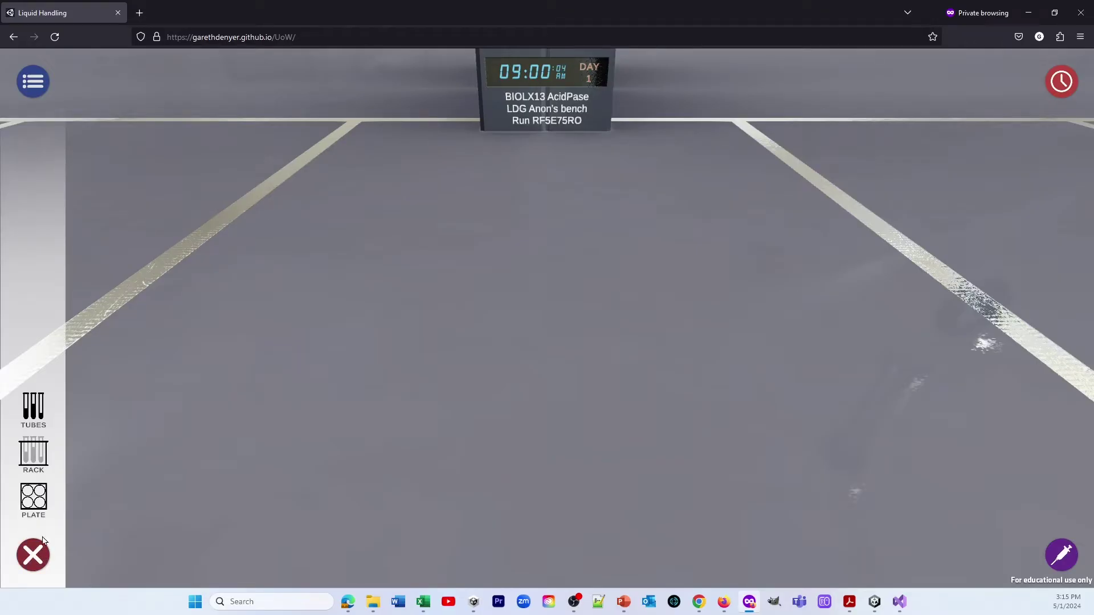
left_click(42, 421)
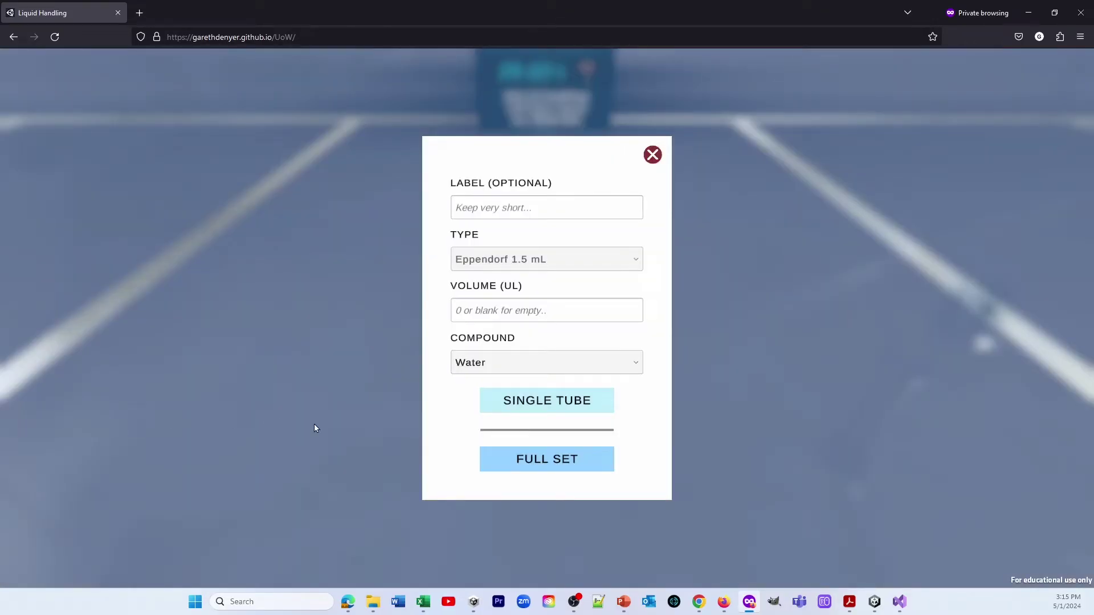
left_click(521, 458)
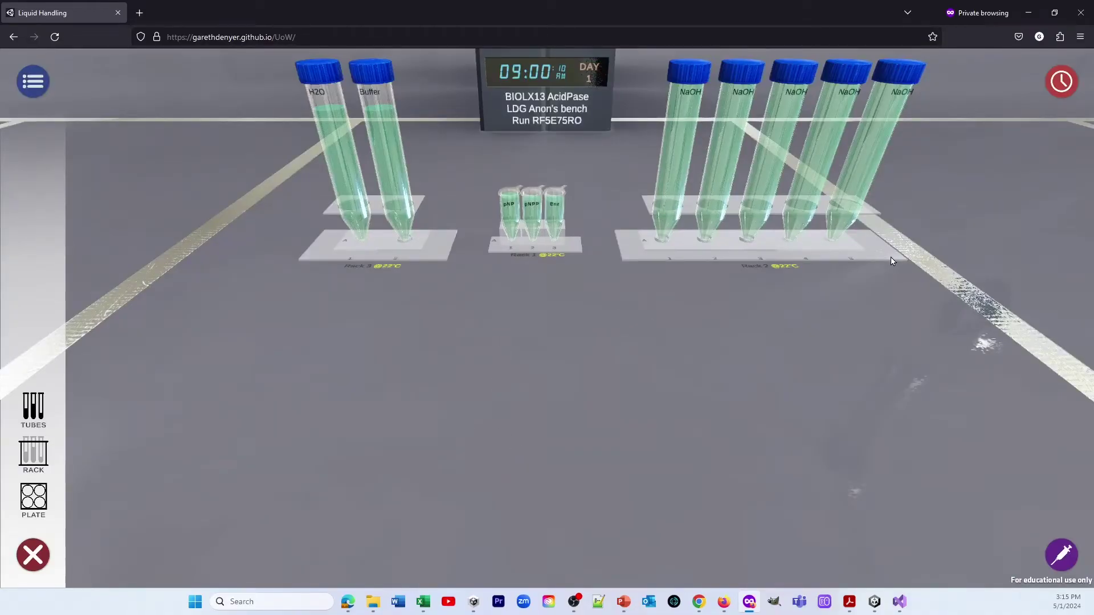
Arrange the racks: NaOH rack right, H2O/Buffer rack left, pNP/pNPP/Enz rack forward
left_click_drag(892, 261, 907, 275)
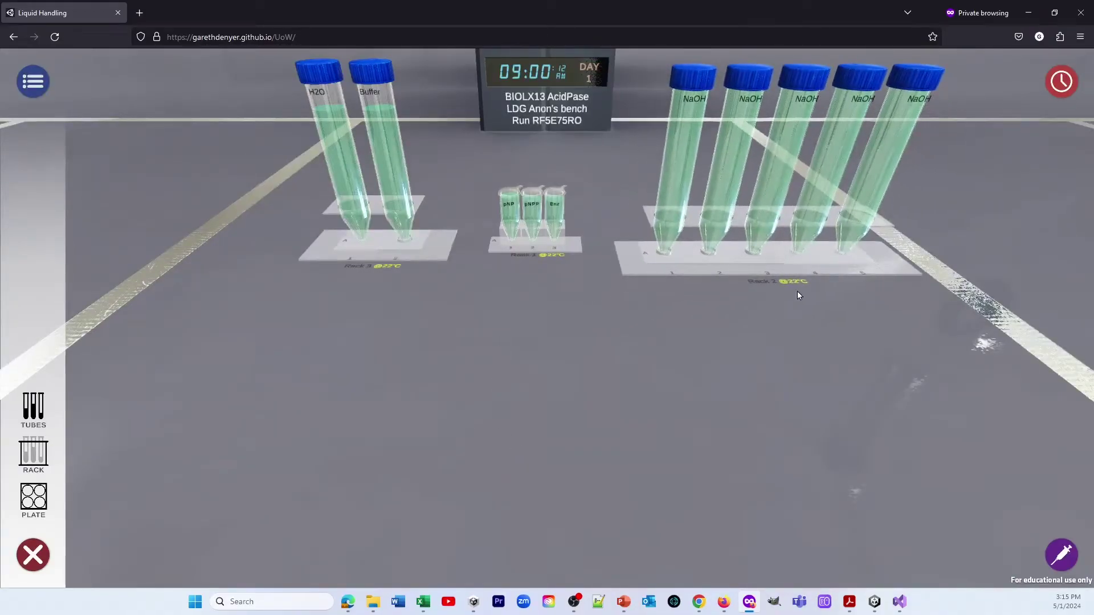
left_click_drag(431, 253, 423, 262)
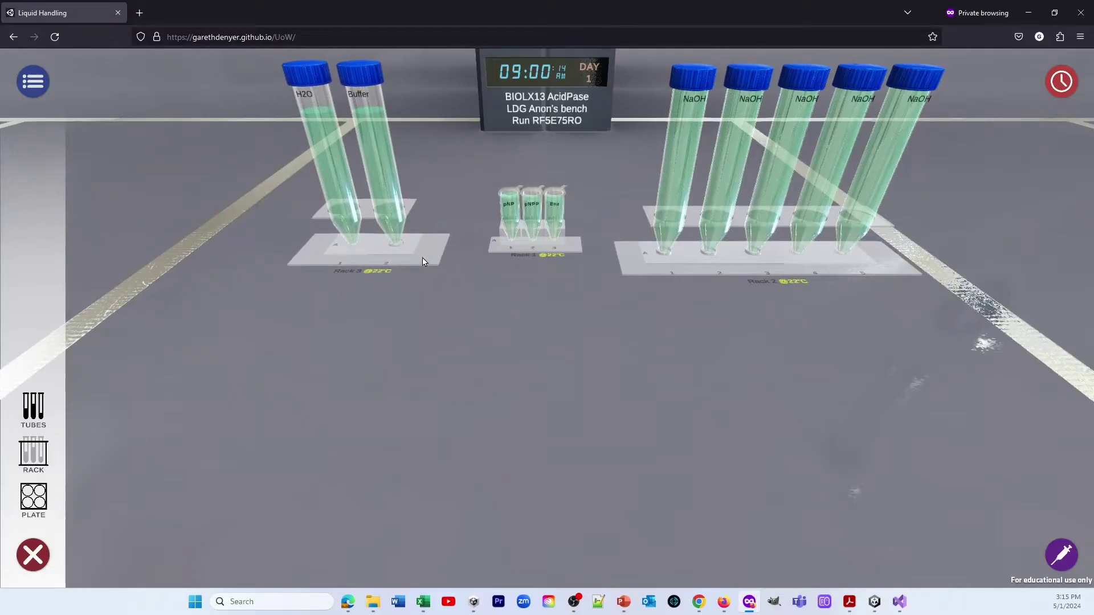
left_click_drag(577, 256, 608, 400)
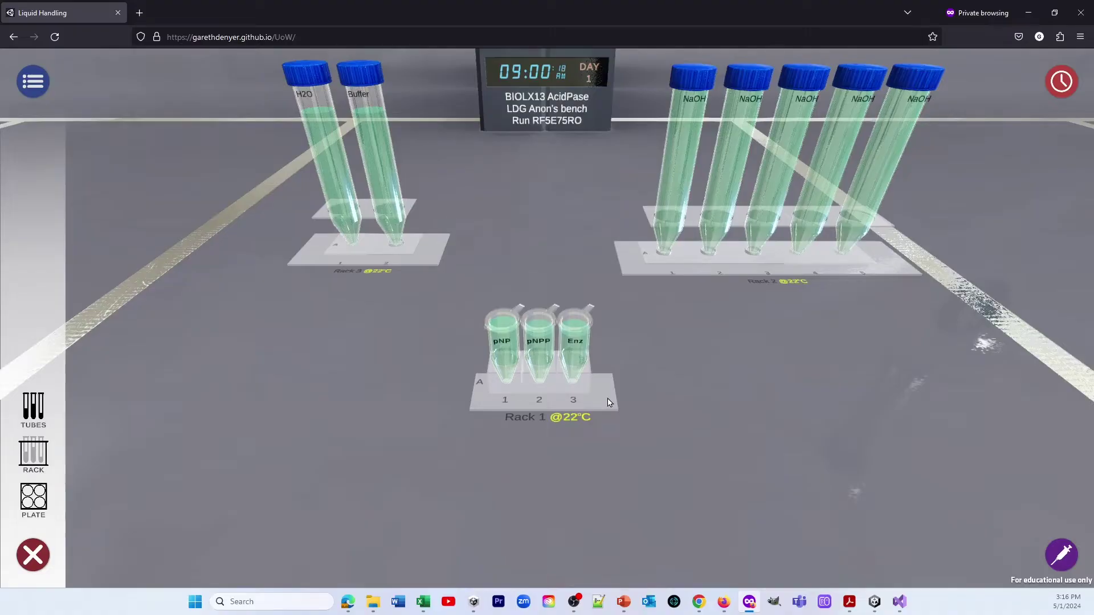
Inspect the pNPP, pNP and Enz tubes, then return their rack between the H2O/Buffer and NaOH racks
left_click(543, 368)
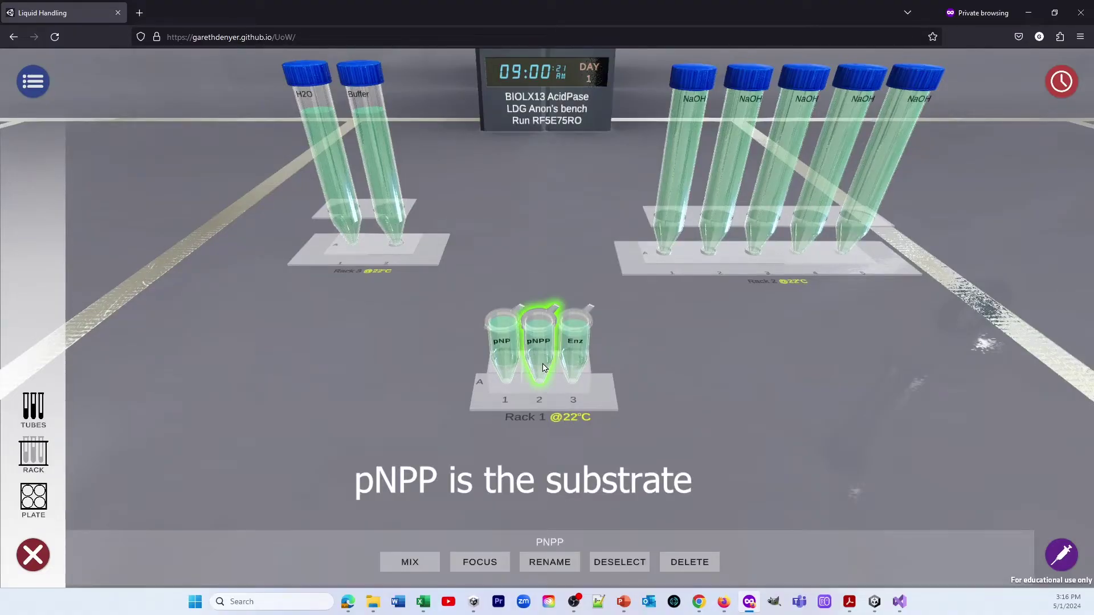
left_click(543, 368)
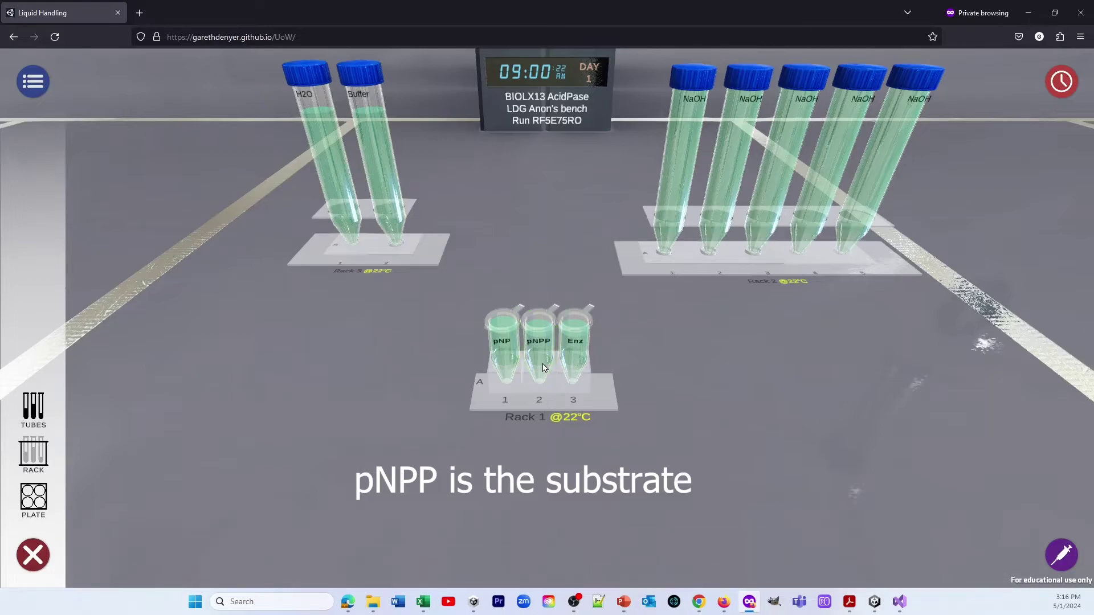
left_click(509, 364)
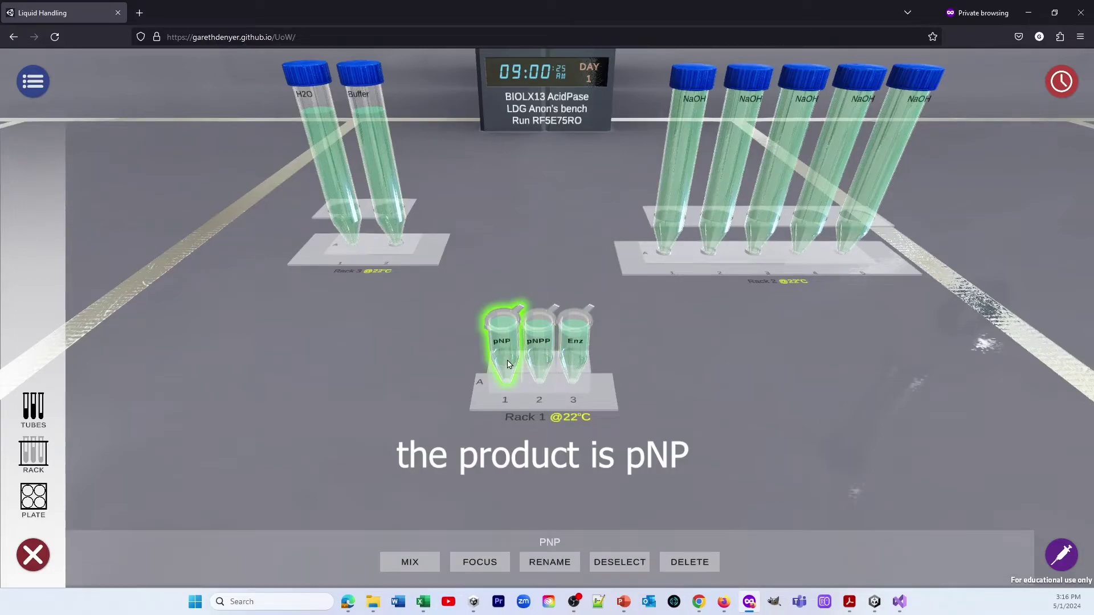
left_click(509, 365)
left_click(577, 362)
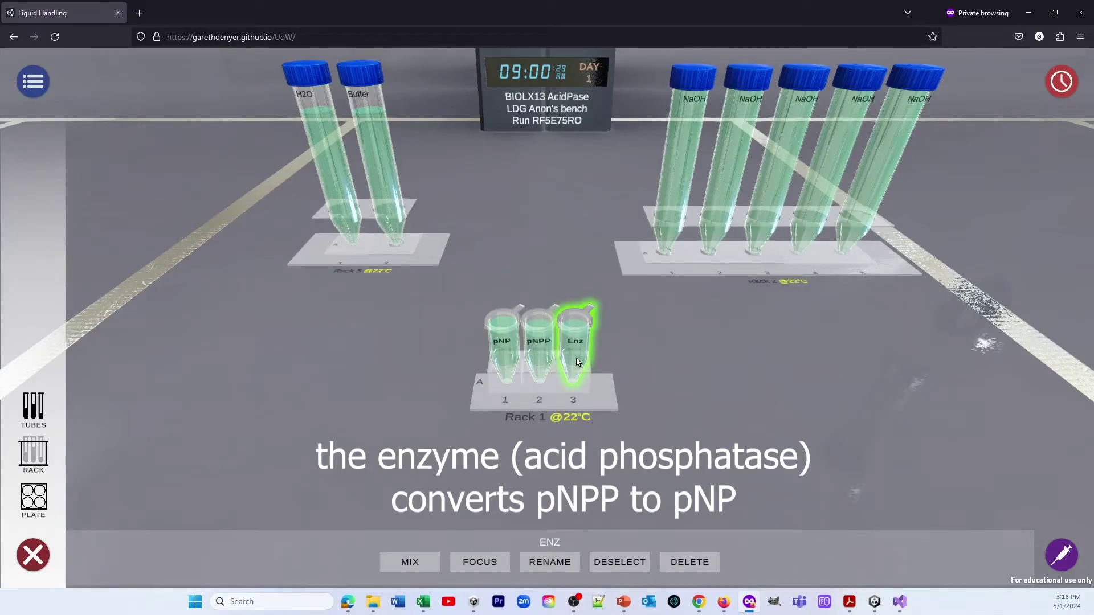
left_click(577, 362)
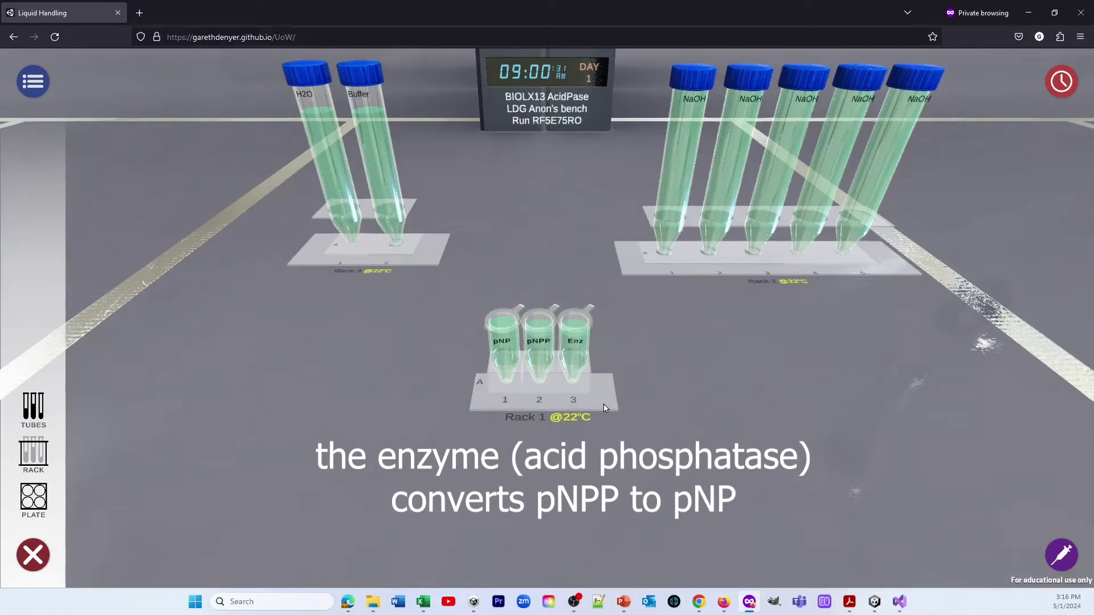
left_click_drag(606, 408, 575, 278)
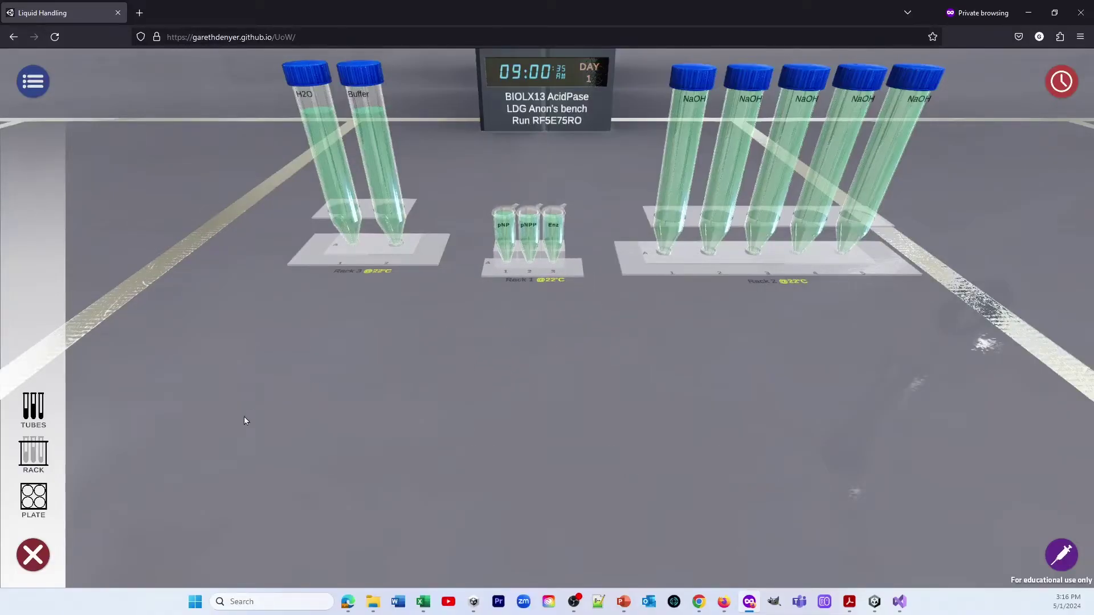
Define a new rack of 6 columns by 1 row holding 15 mL Test Tubes
left_click(33, 453)
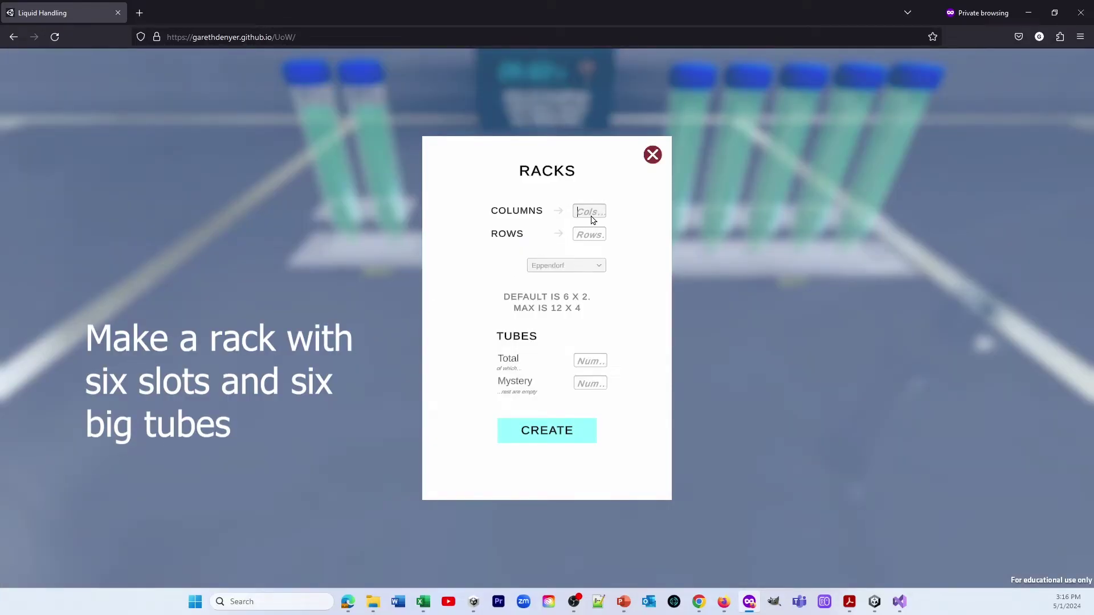
type("6")
left_click(593, 235)
type("1")
left_click(599, 267)
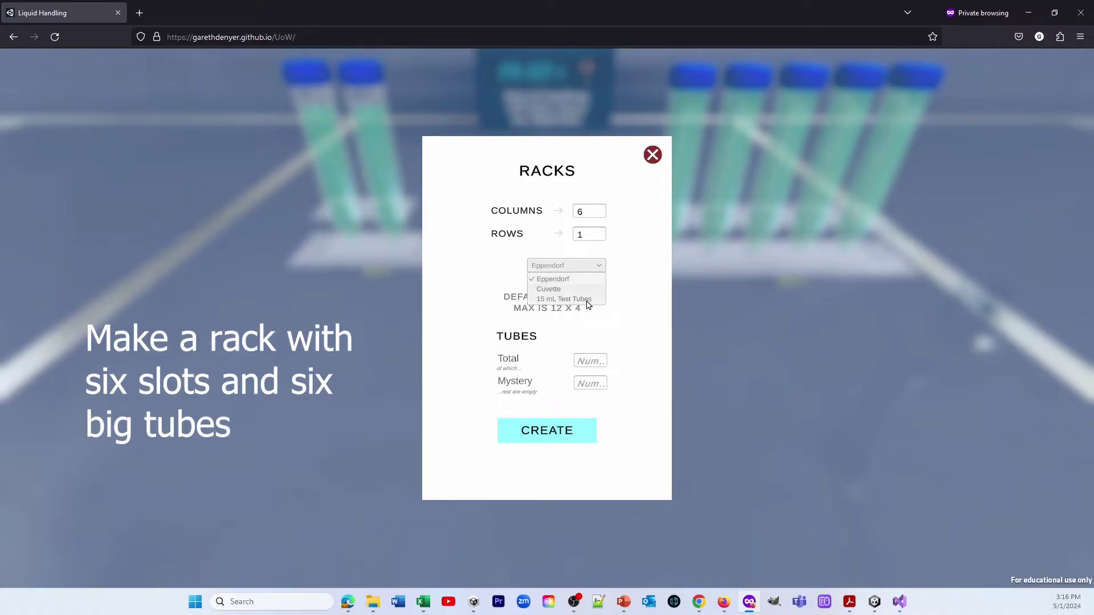
left_click(587, 300)
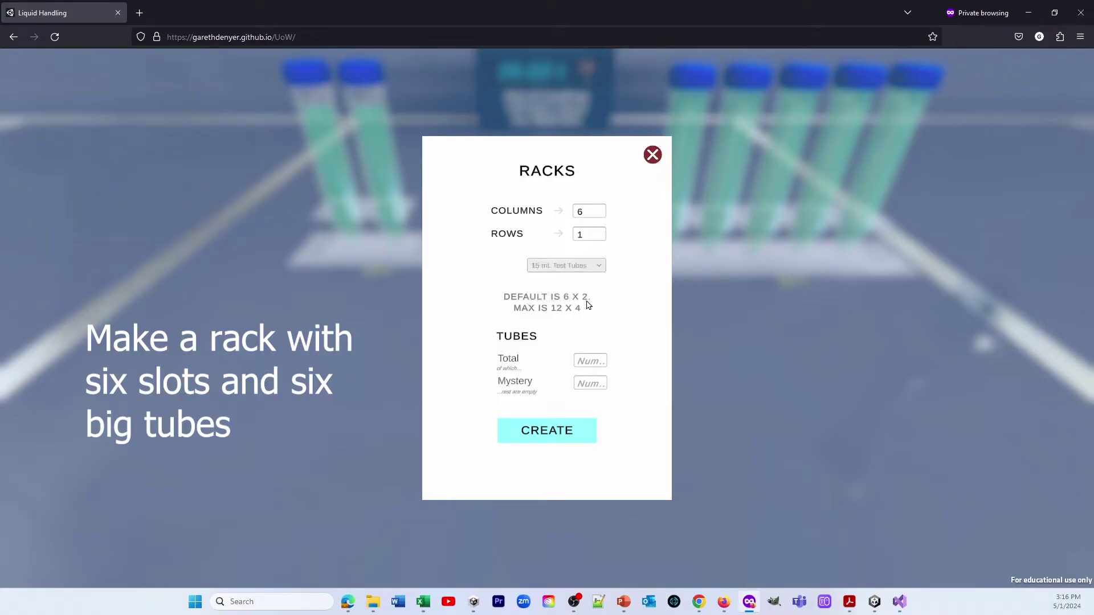
left_click(597, 368)
Create Rack 4 with a total of 6 tubes and bring it forward on the bench
type("6")
left_click(564, 429)
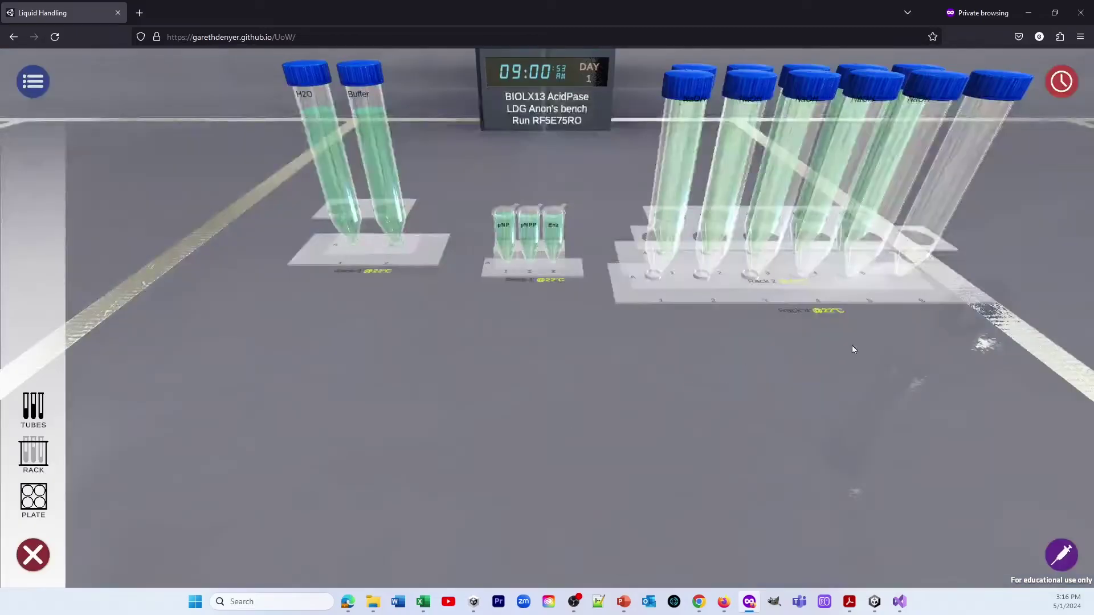
left_click(953, 299)
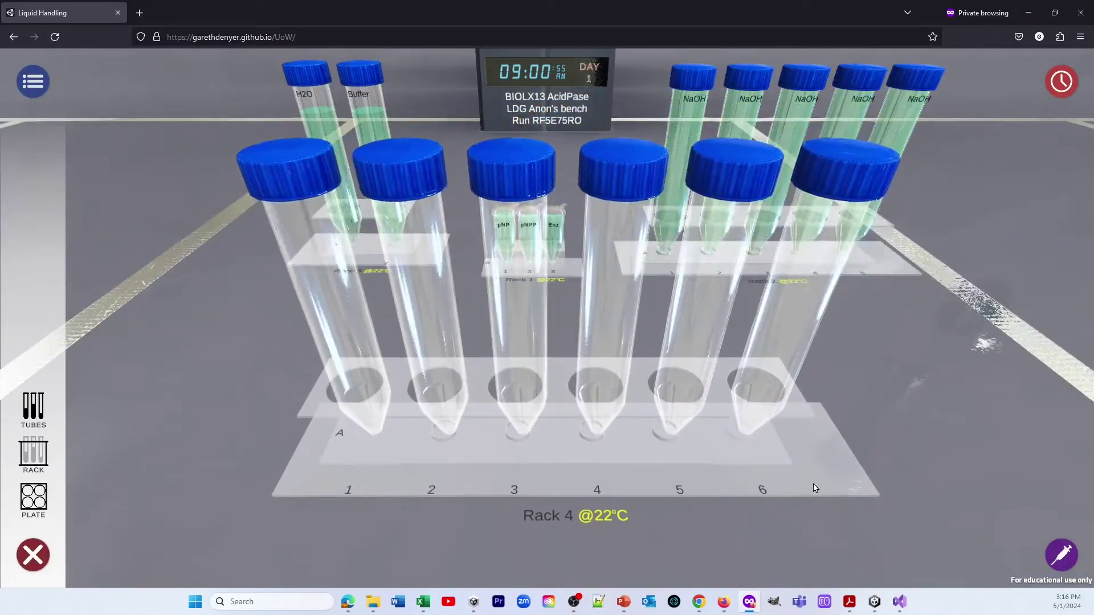
left_click(815, 487)
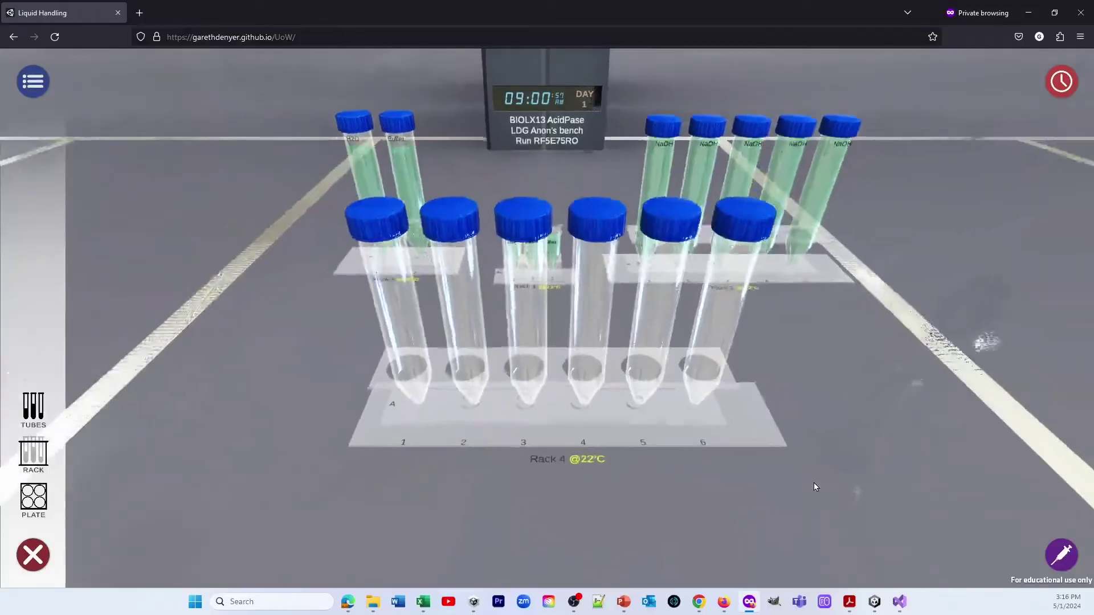
left_click_drag(694, 416, 702, 472)
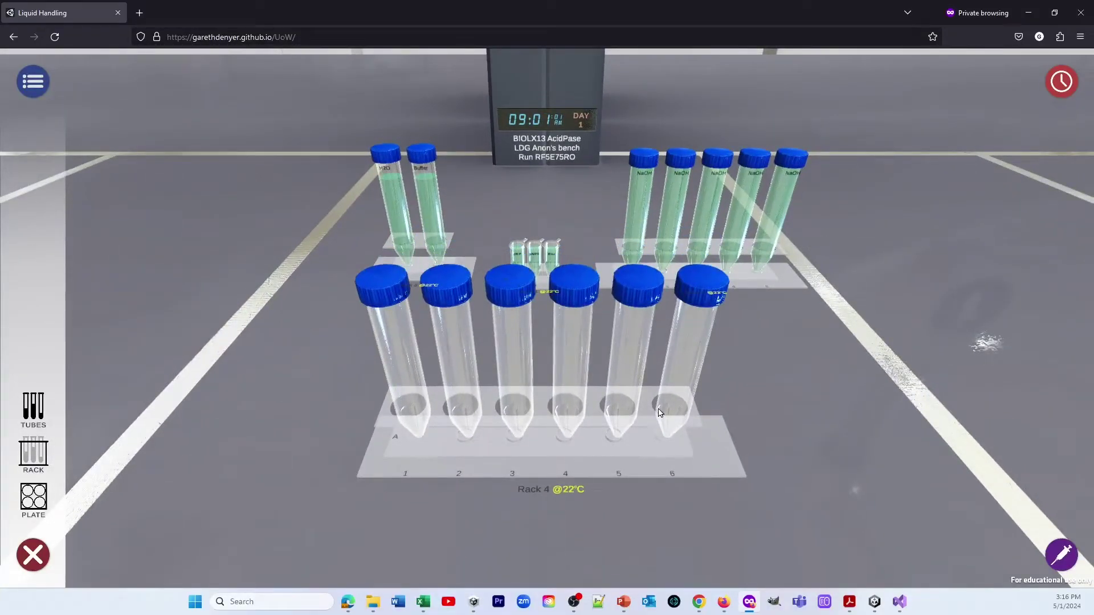
Uncap all six Rack 4 tubes, then move Rack 4 front left and Rack 1 front right
left_click(401, 297)
left_click(454, 298)
left_click(501, 297)
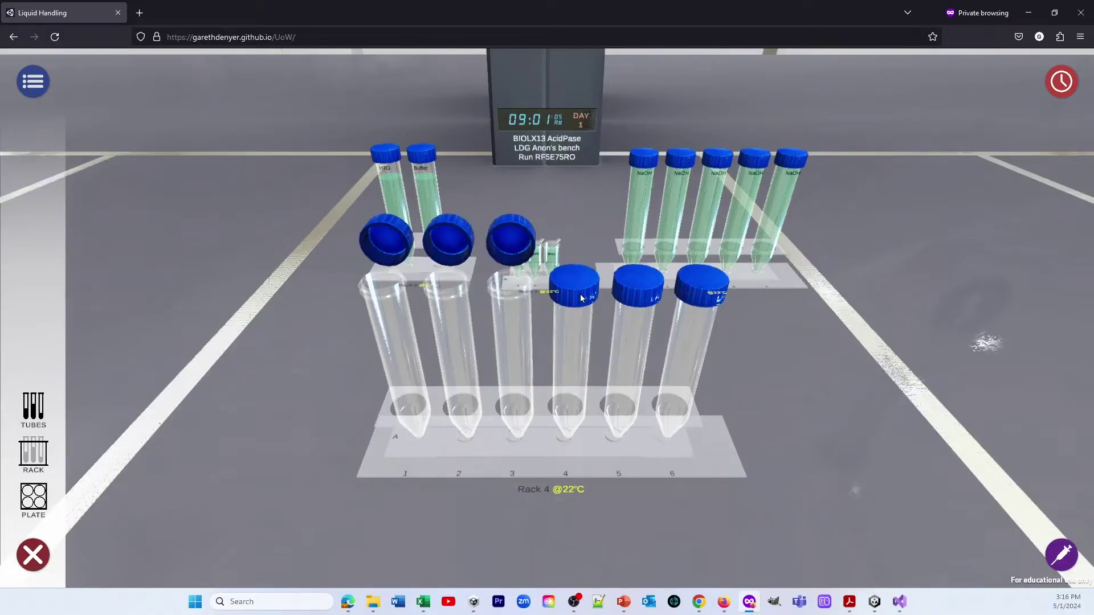
left_click(582, 298)
left_click(632, 297)
left_click(691, 297)
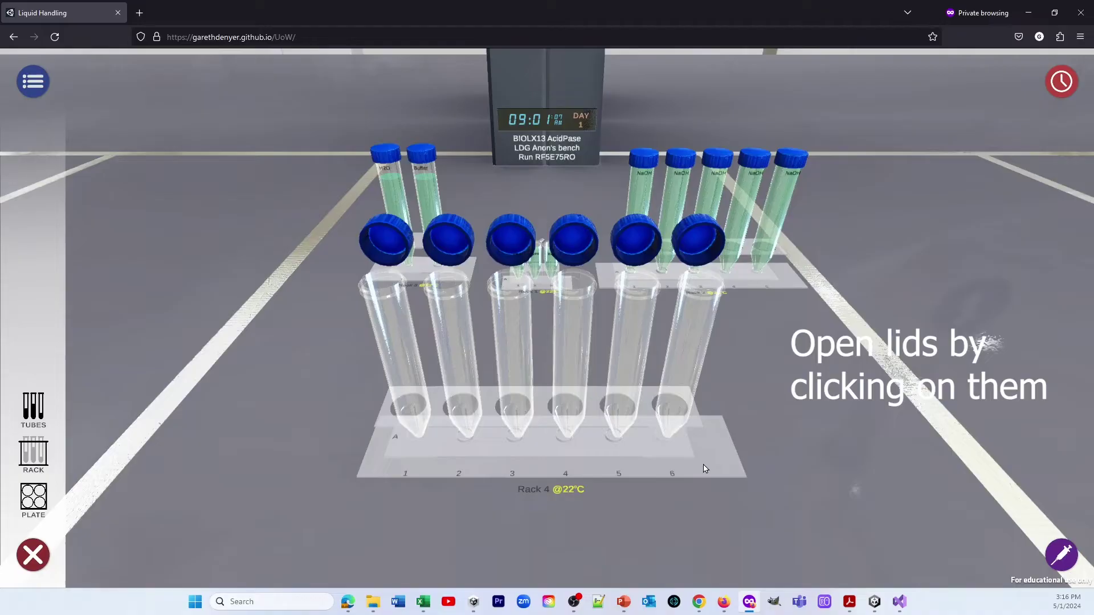
left_click_drag(706, 469, 564, 501)
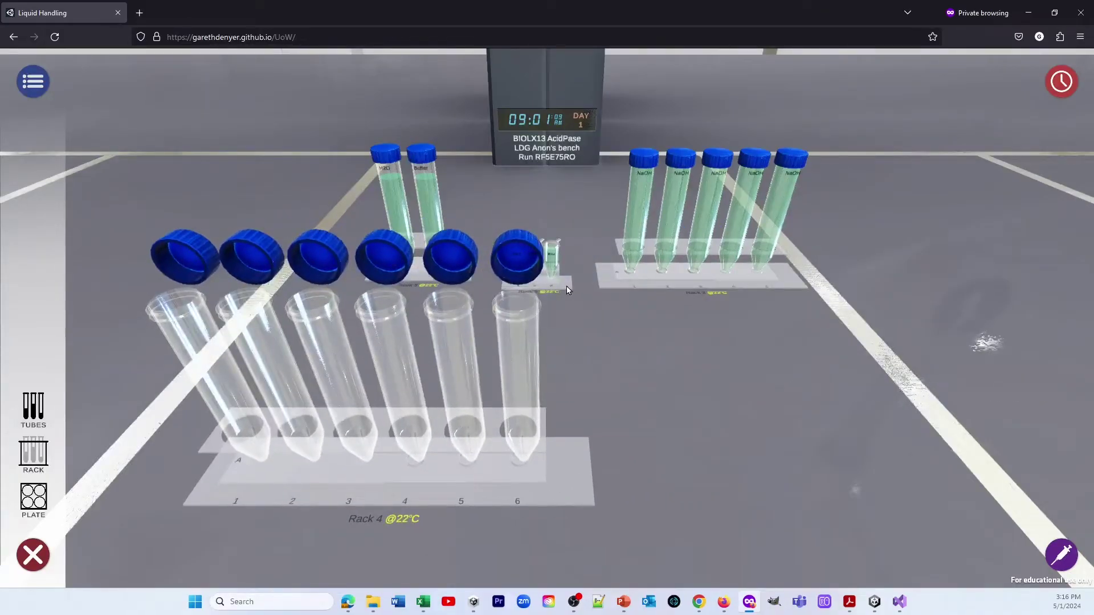
left_click_drag(567, 287, 752, 479)
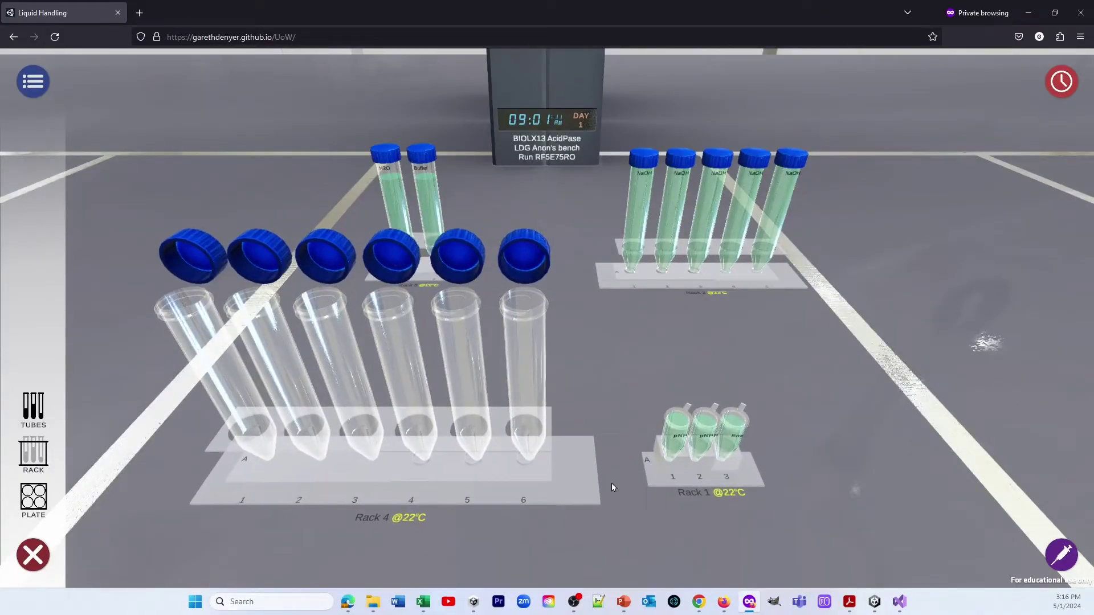
Pipette 50 µL pNP into Rack 4 tube 2 using a P200
left_click(685, 425)
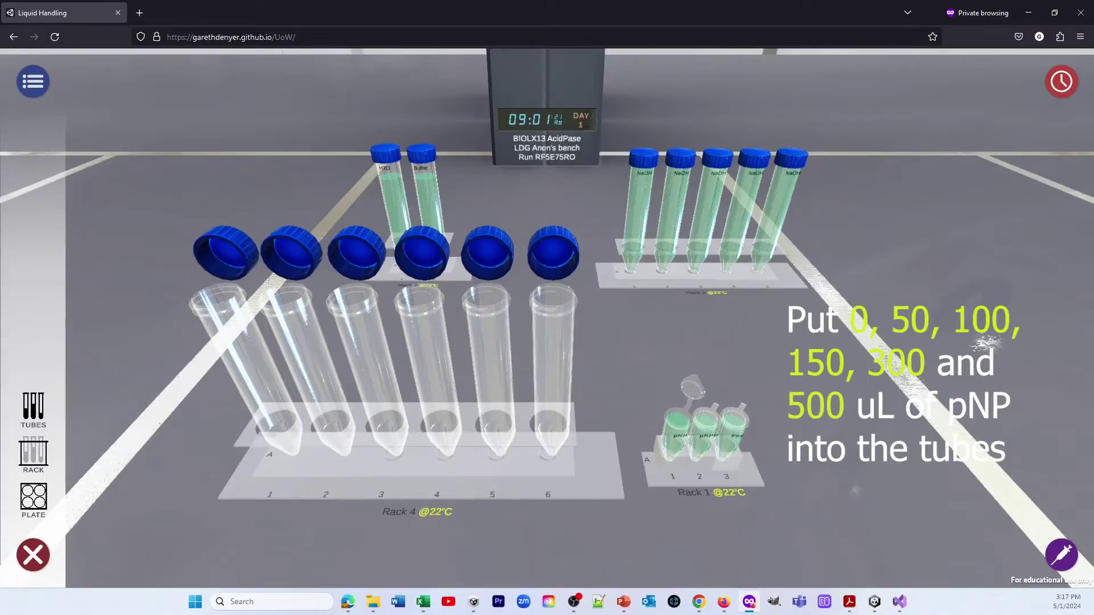
left_click(1059, 556)
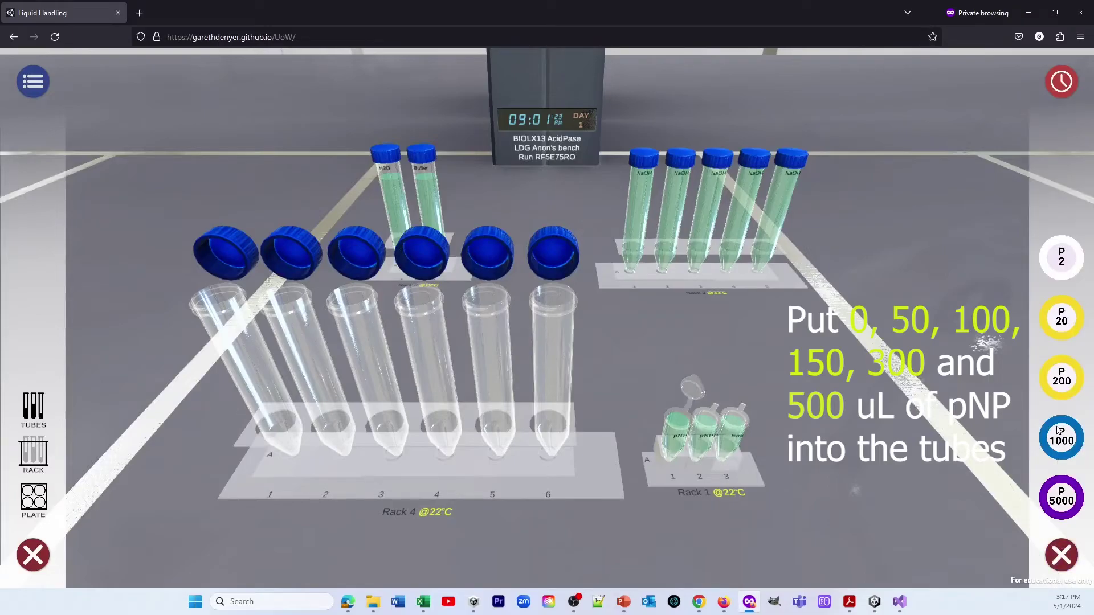
left_click(1070, 377)
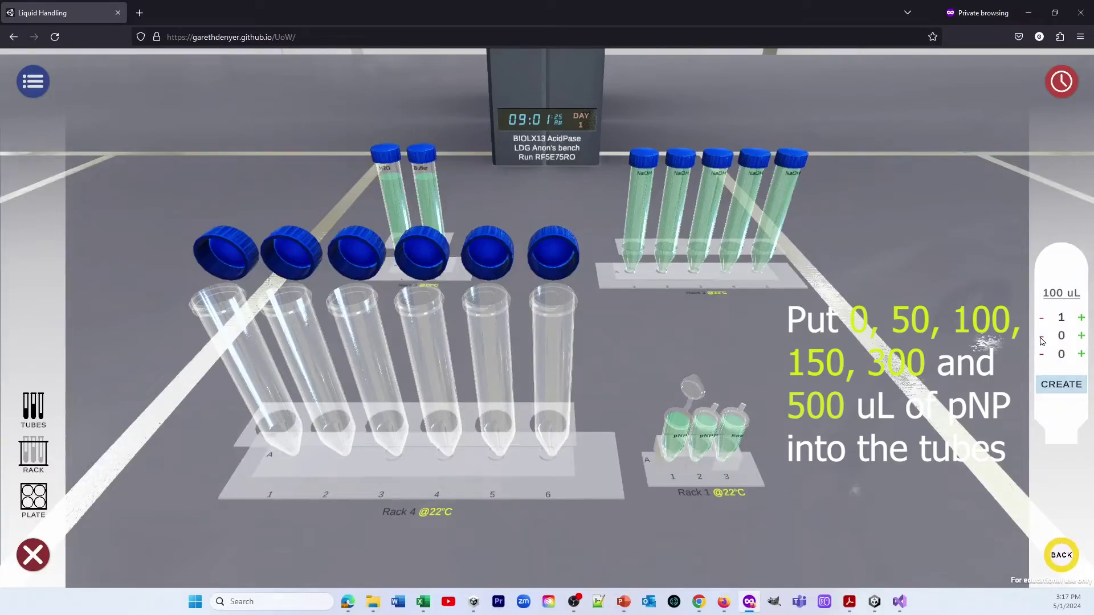
left_click(1041, 338)
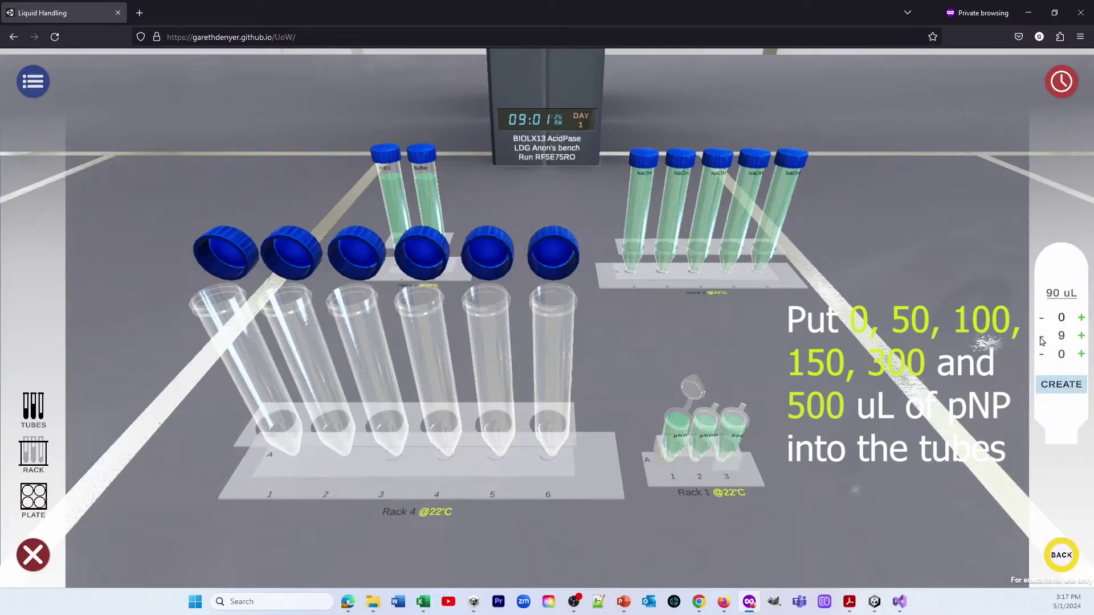
left_click(1060, 385)
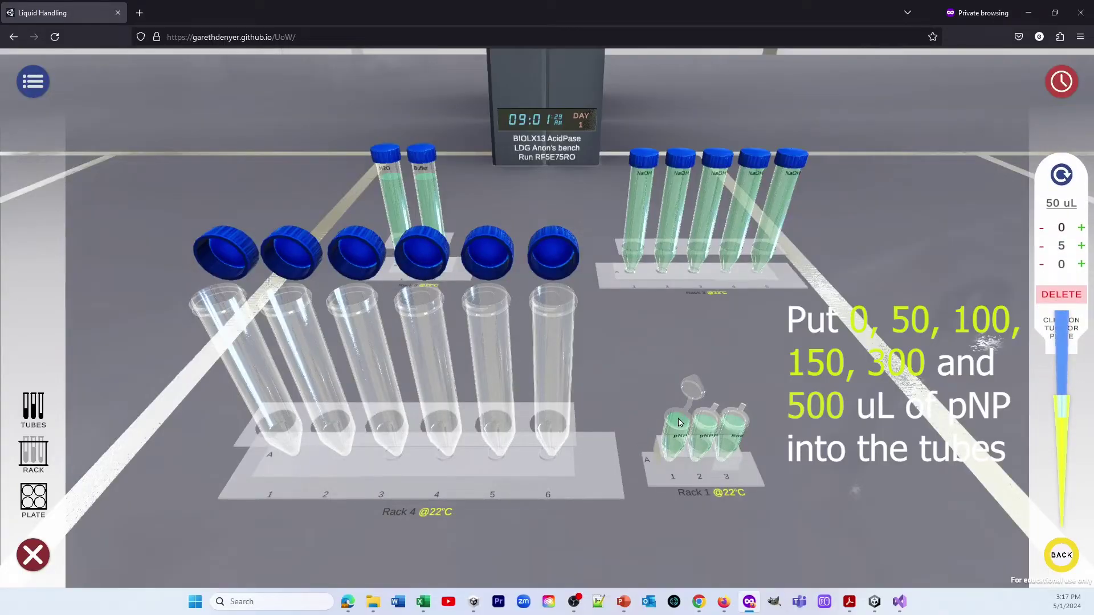
left_click(679, 422)
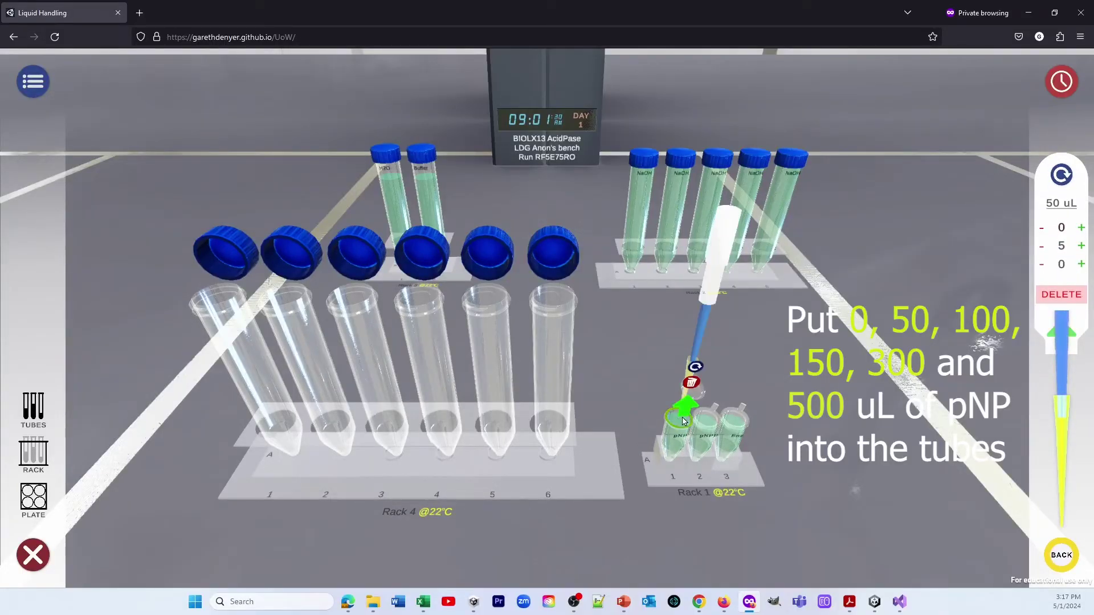
left_click(324, 352)
Pipette 100 µL pNP into tube 3 and 150 µL into tube 4
left_click(1081, 246)
left_click(1081, 246)
left_click(1081, 245)
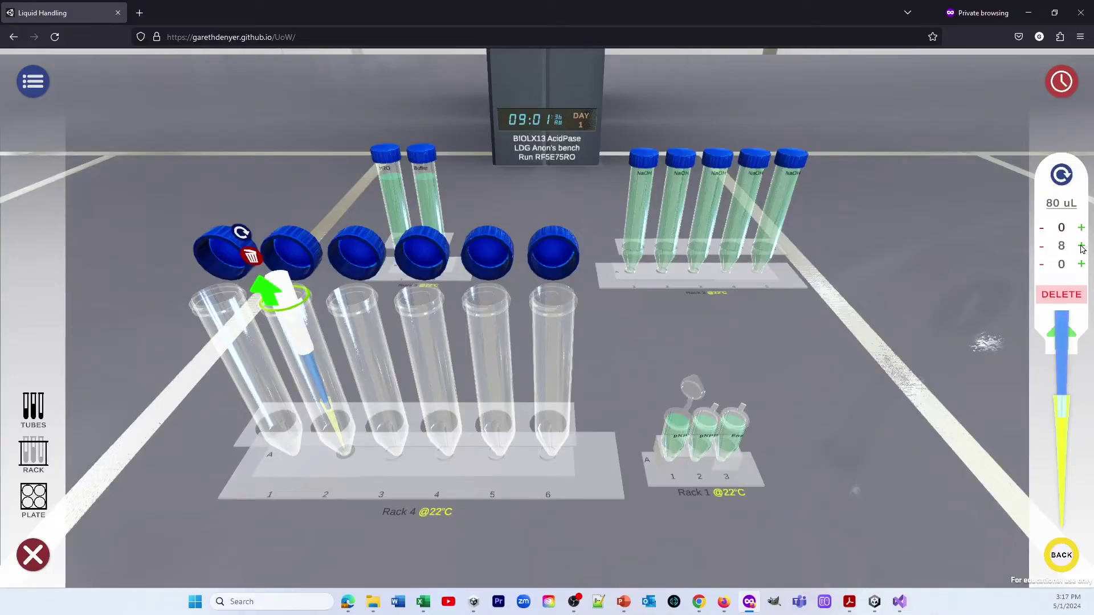
left_click(1081, 246)
left_click(1081, 246)
left_click(732, 403)
left_click(341, 296)
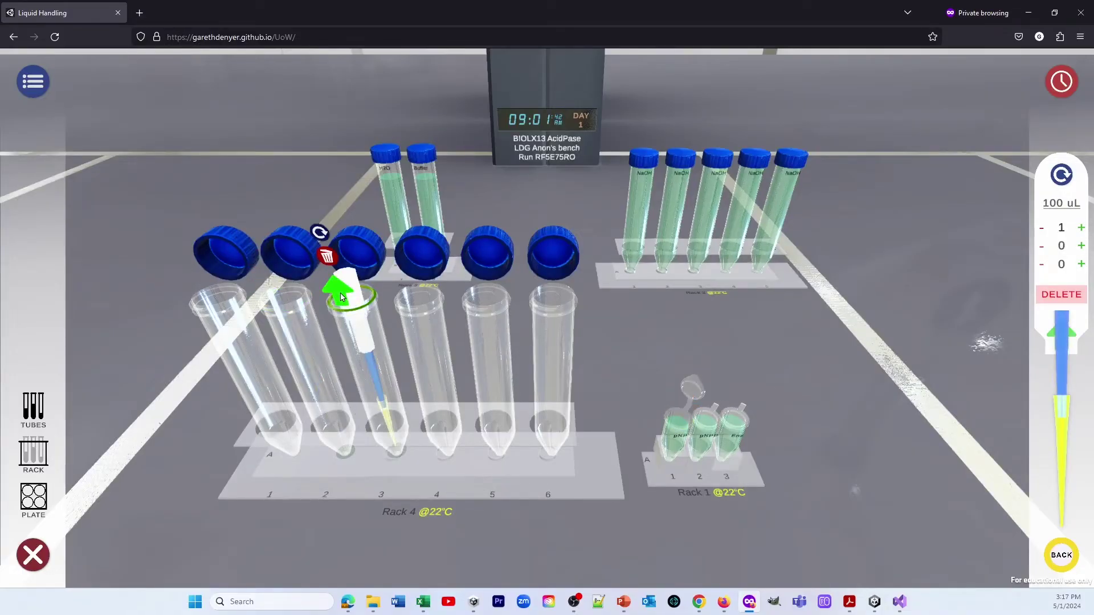
left_click(1081, 246)
left_click(1081, 246)
left_click(1081, 246)
left_click(1081, 245)
left_click(1081, 245)
left_click(686, 416)
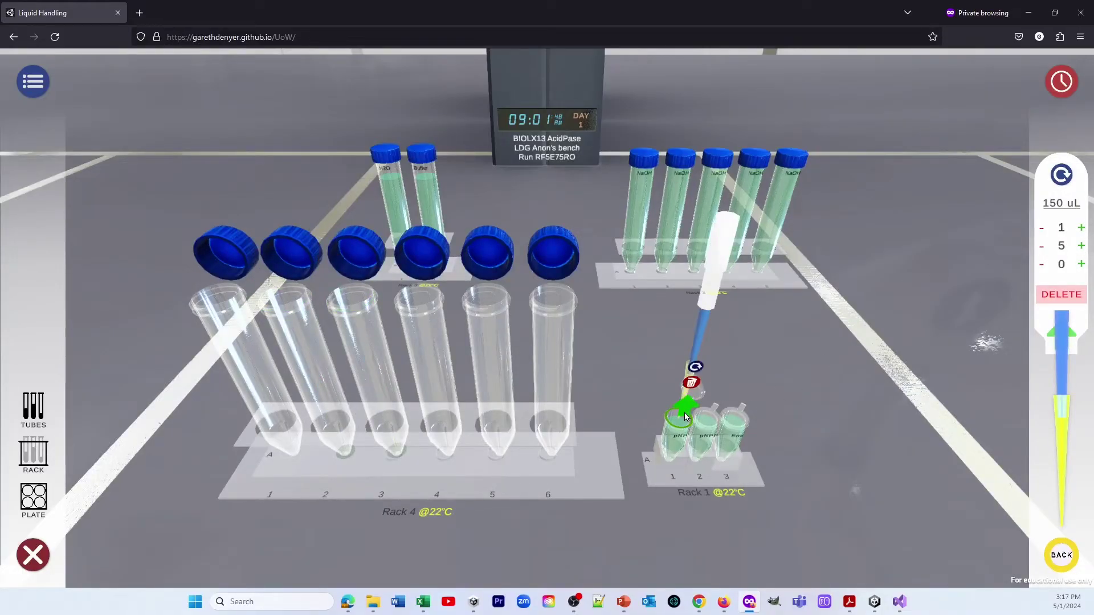
left_click(411, 292)
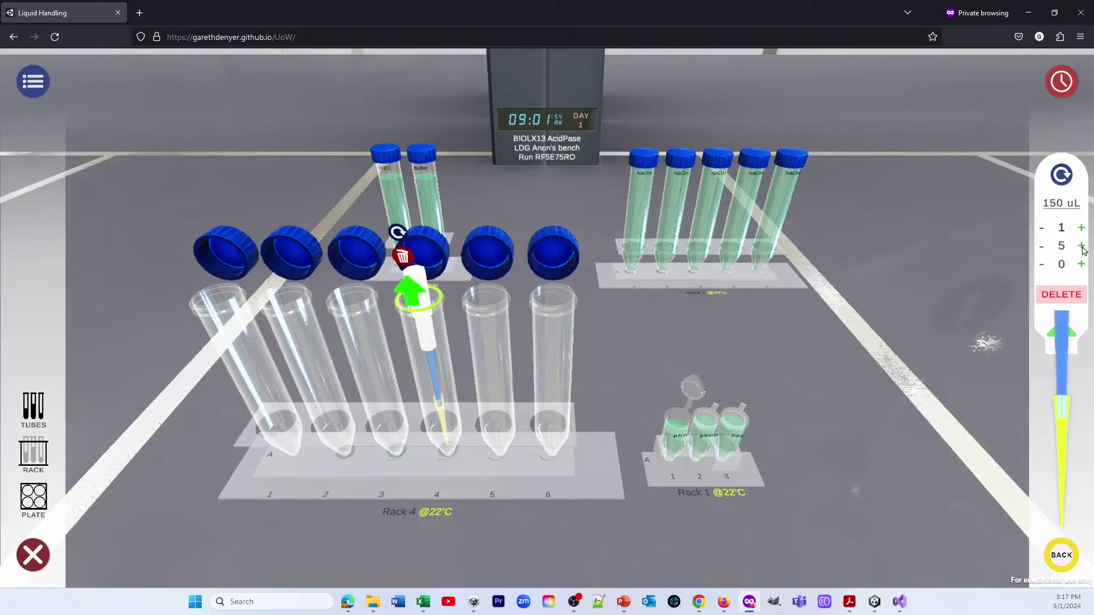
Switch to a P1000 and add 300 µL and 500 µL pNP to tubes 5 and 6
left_click(1070, 295)
left_click(1070, 397)
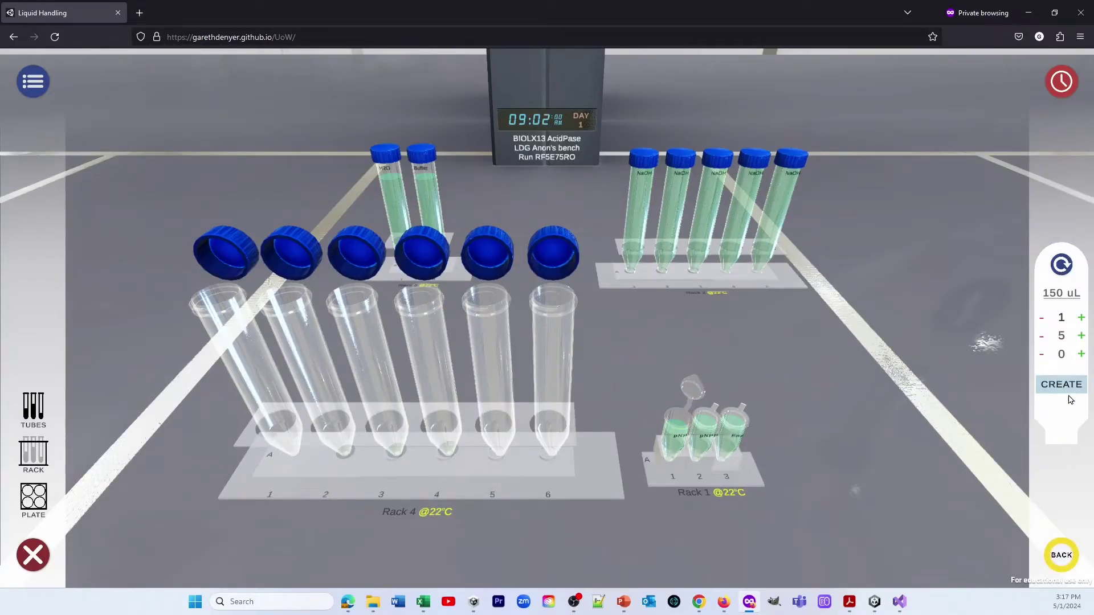
left_click(1071, 564)
left_click(1059, 439)
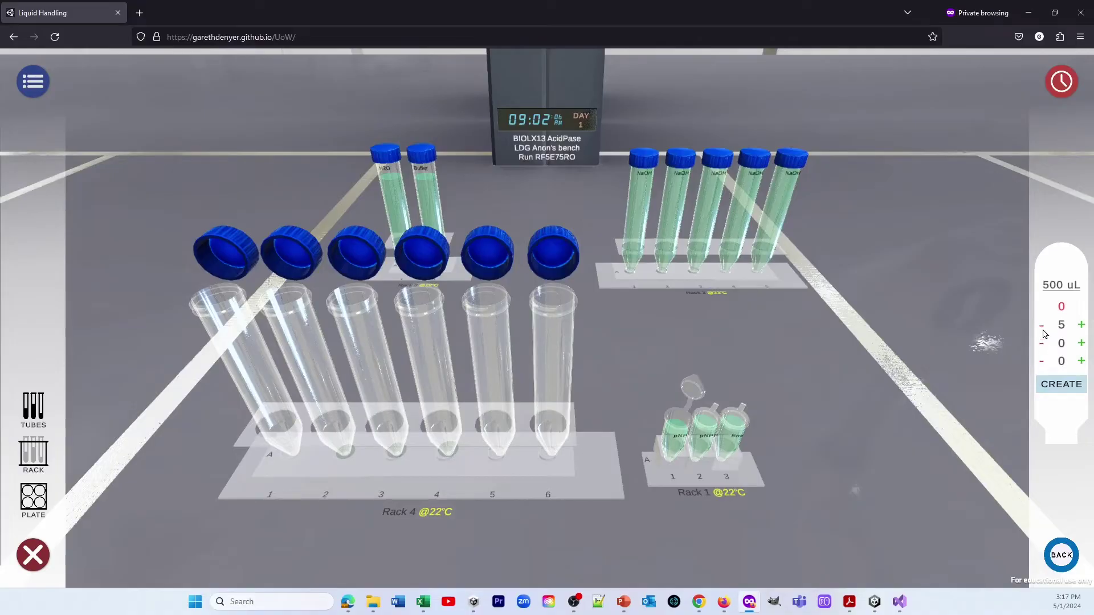
left_click(1042, 327)
left_click(1042, 326)
left_click(1061, 384)
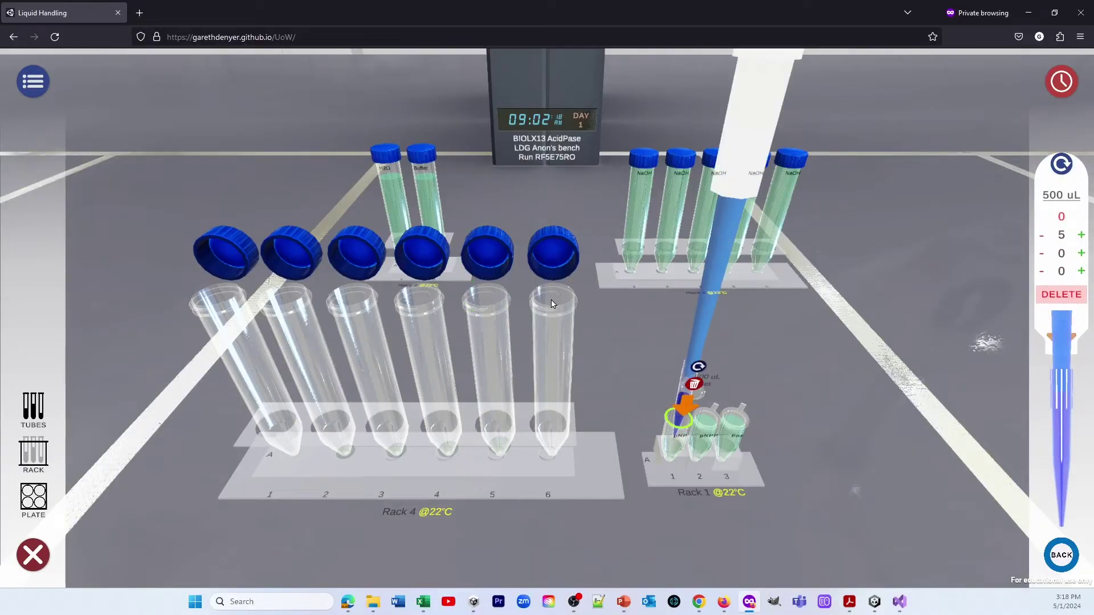
left_click(553, 261)
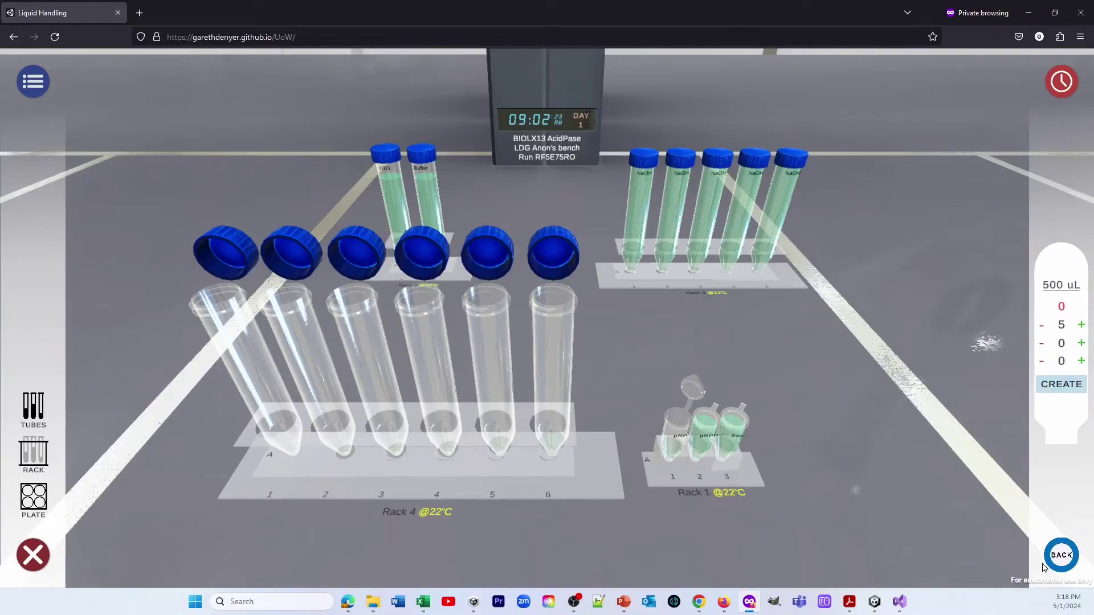
Uncap the H2O tube and pipette 500 µL water into Rack 4 tube 1 with a P1000
left_click(1051, 563)
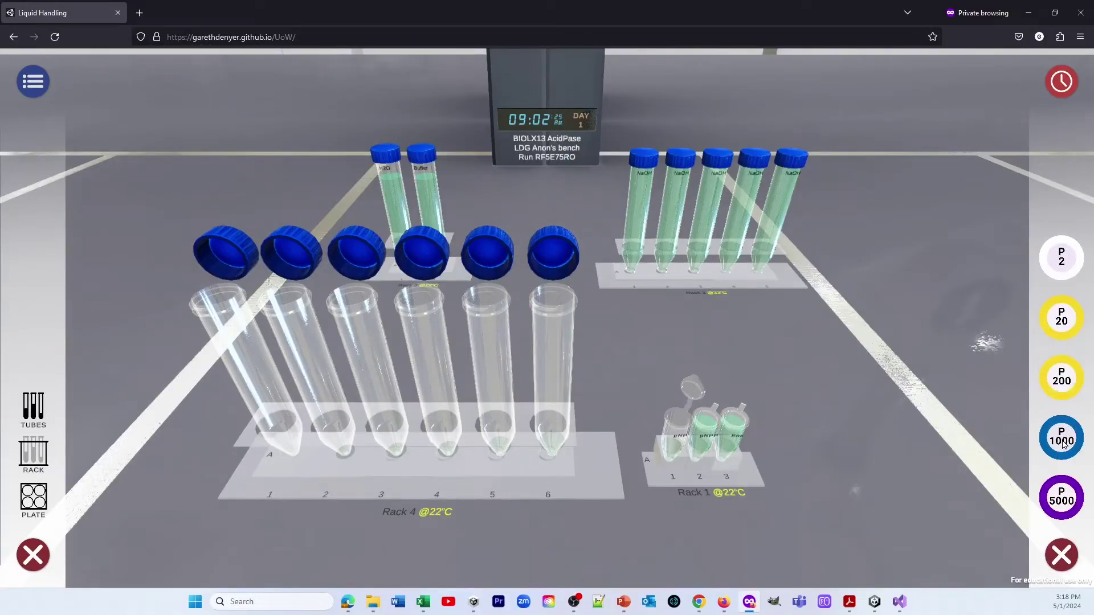
left_click(1064, 444)
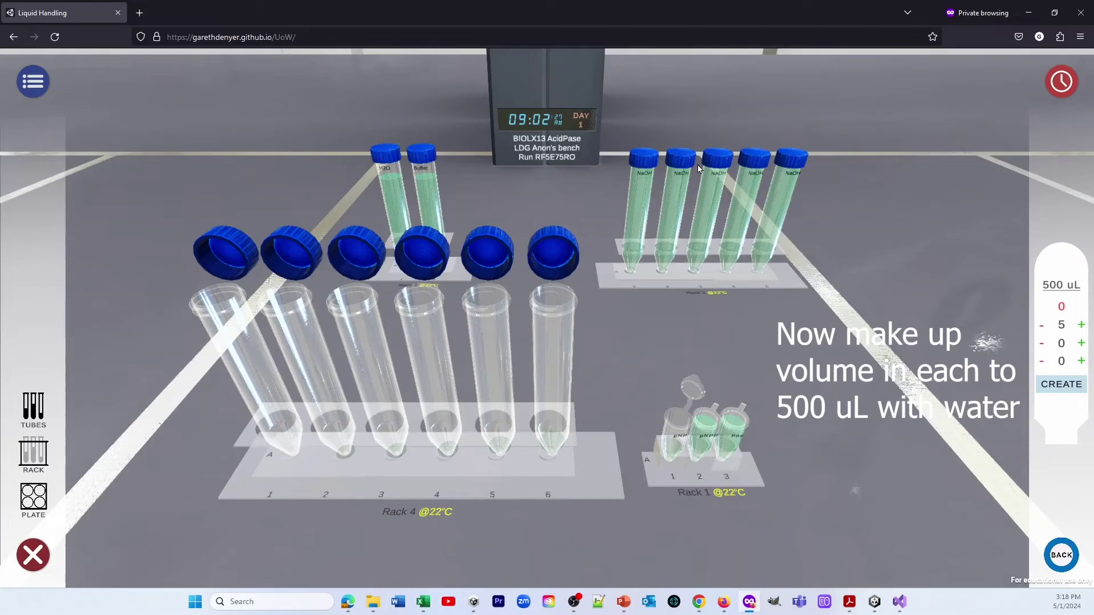
left_click(388, 161)
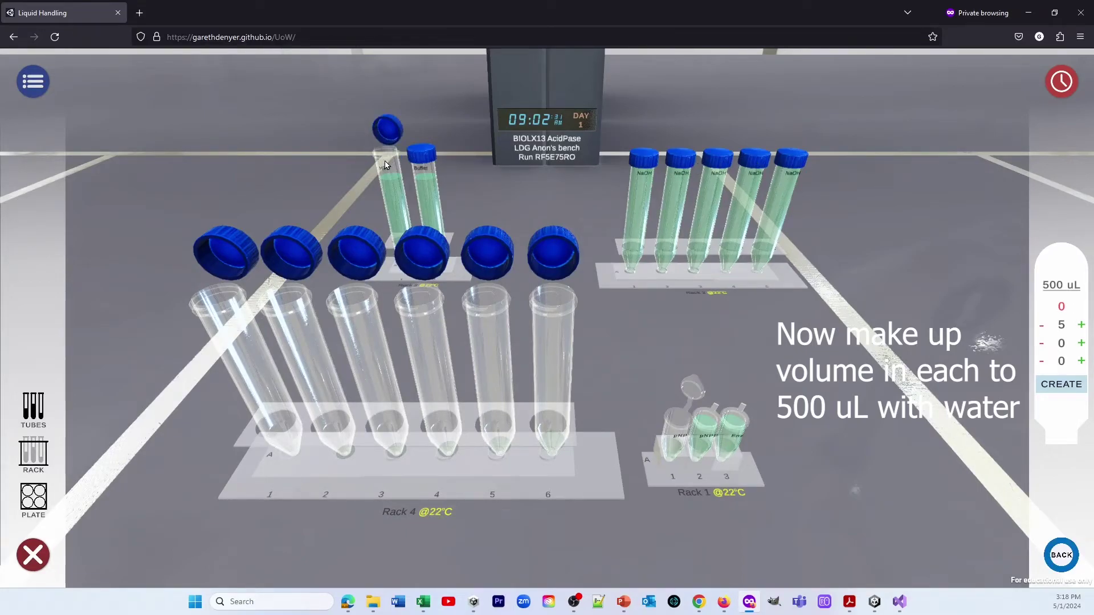
left_click(1060, 385)
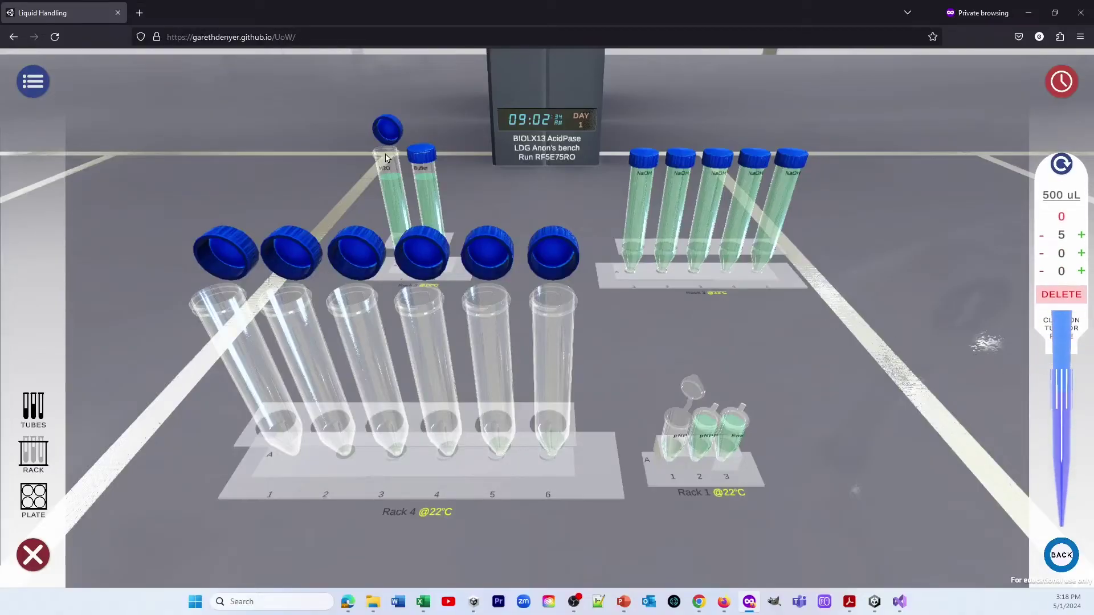
left_click(198, 296)
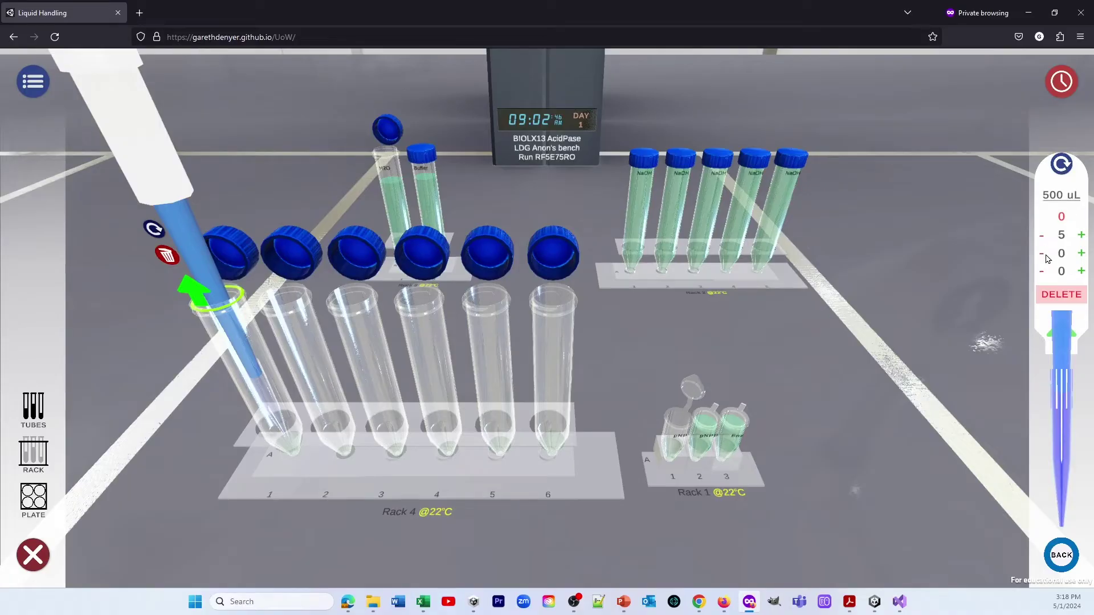
Add 450 µL water to tube 2 and 400 µL to tube 3
left_click(1042, 253)
left_click(389, 154)
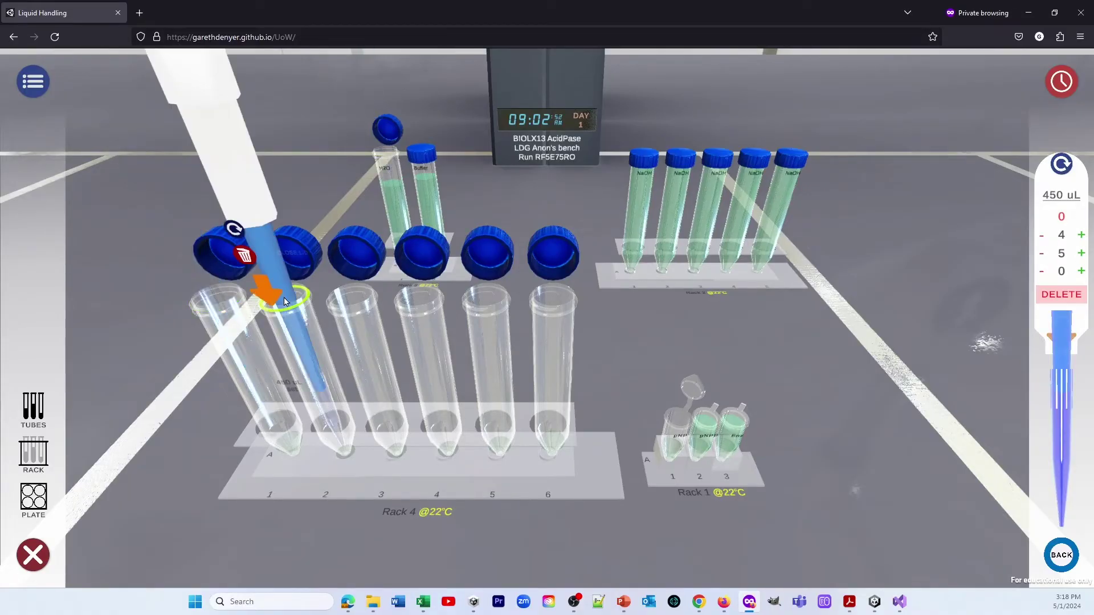
left_click(1042, 254)
left_click(1041, 254)
left_click(1041, 255)
left_click(1041, 254)
left_click(1041, 254)
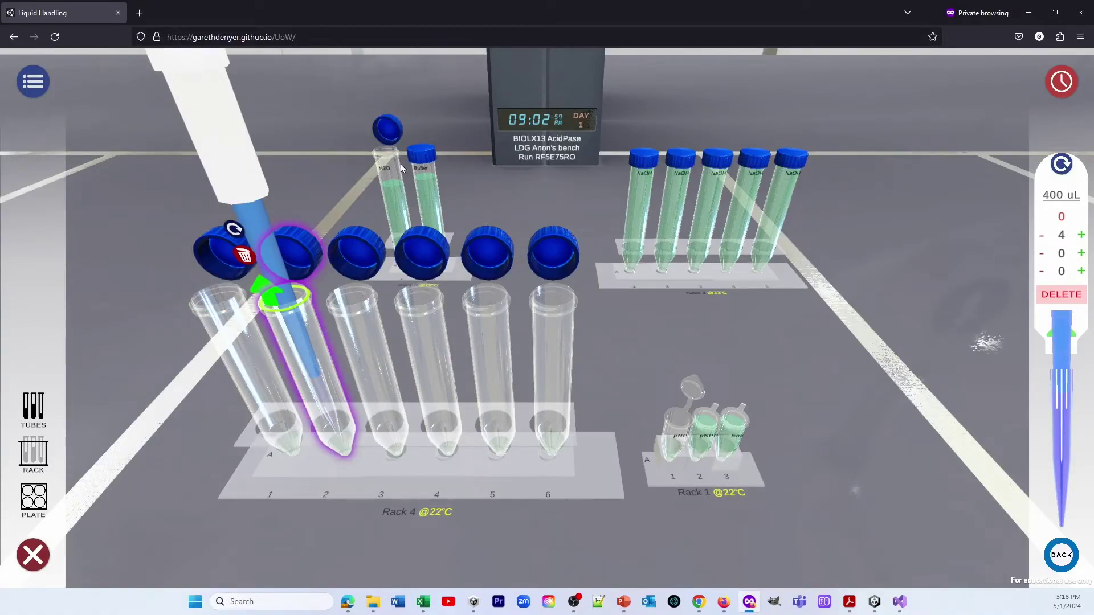
left_click(389, 155)
left_click(340, 292)
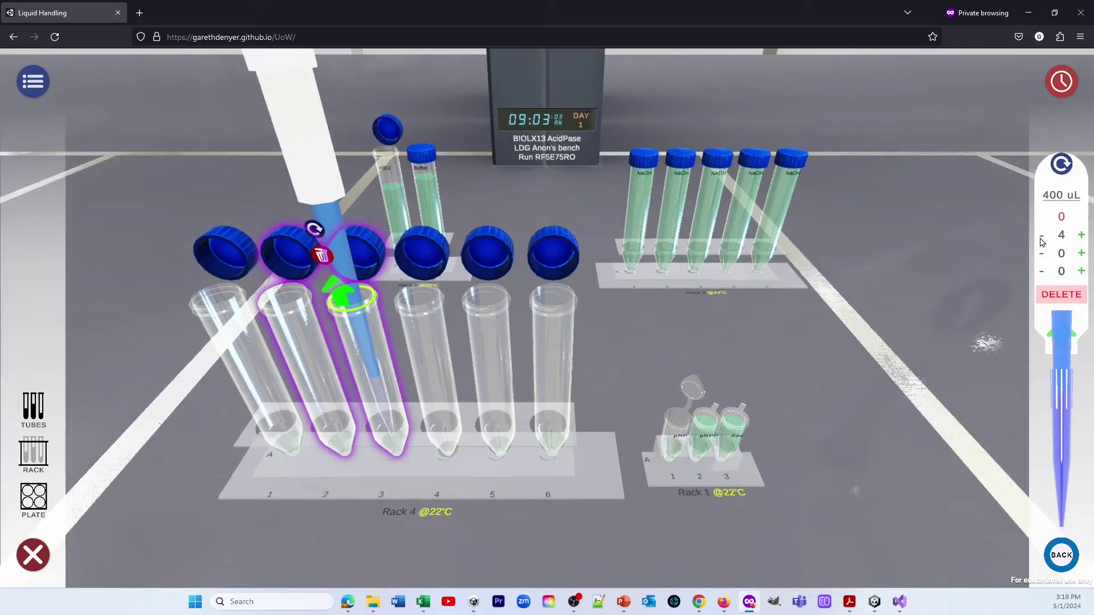
Add 350 µL water to tube 4 and 200 µL to tube 5, then discard the pipette
left_click(1041, 234)
left_click(1081, 253)
left_click(1081, 253)
left_click(1081, 253)
left_click(1081, 252)
left_click(1081, 253)
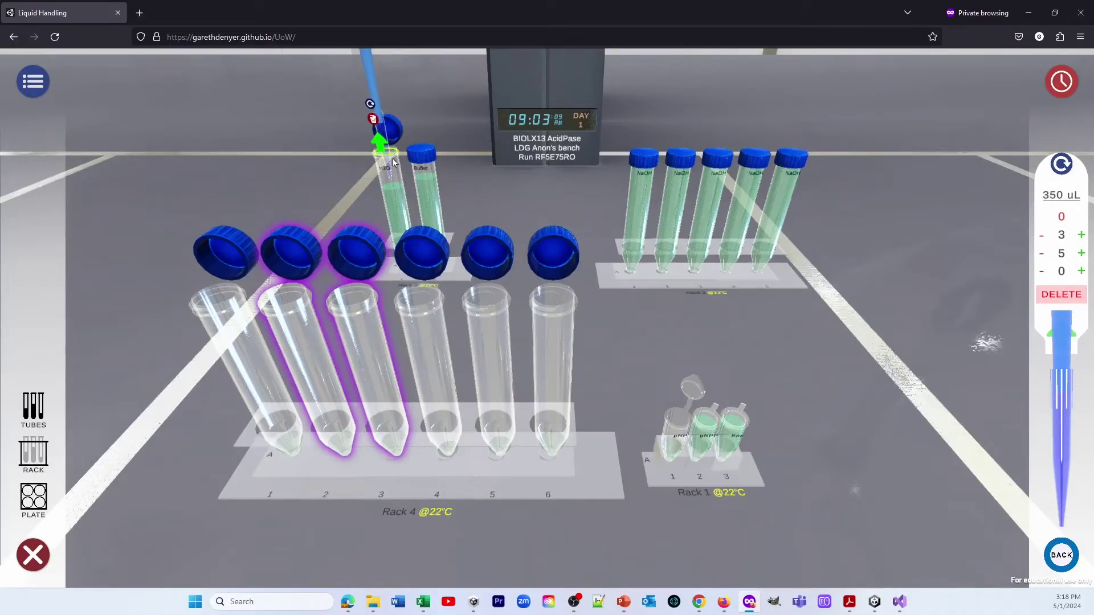
left_click(389, 155)
left_click(417, 294)
left_click(1042, 235)
left_click(1042, 253)
left_click(1042, 253)
left_click(1042, 253)
left_click(1042, 253)
left_click(1041, 253)
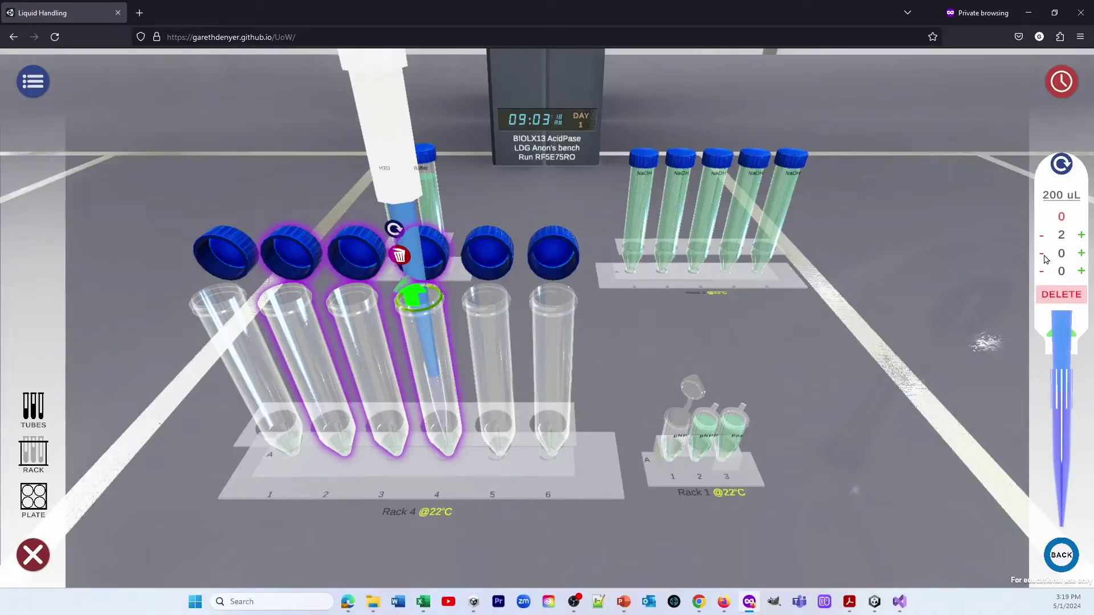
left_click(389, 156)
left_click(383, 272)
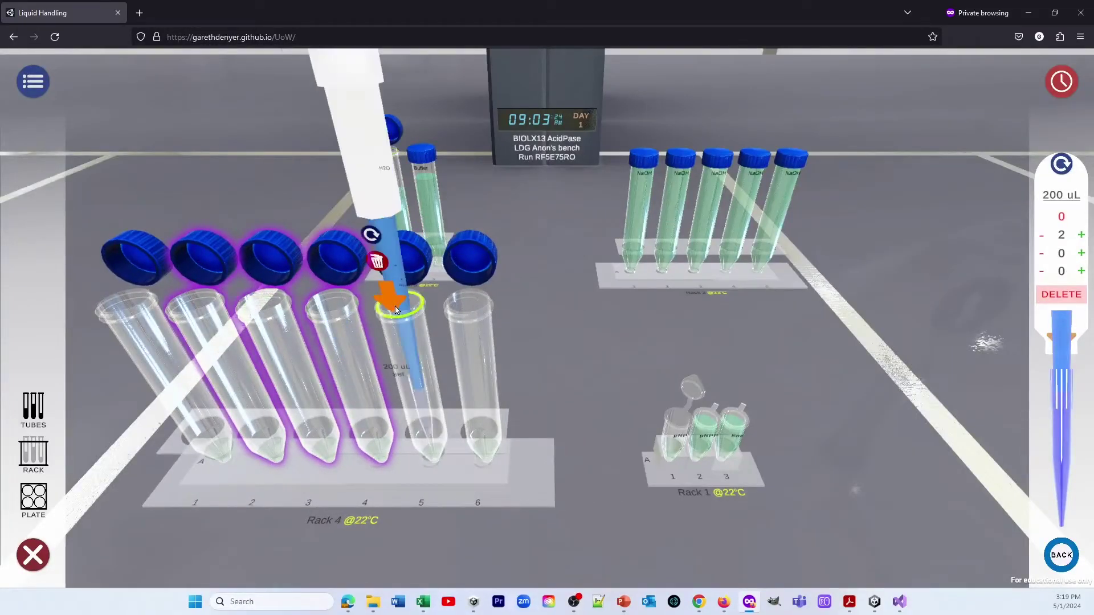
left_click(378, 268)
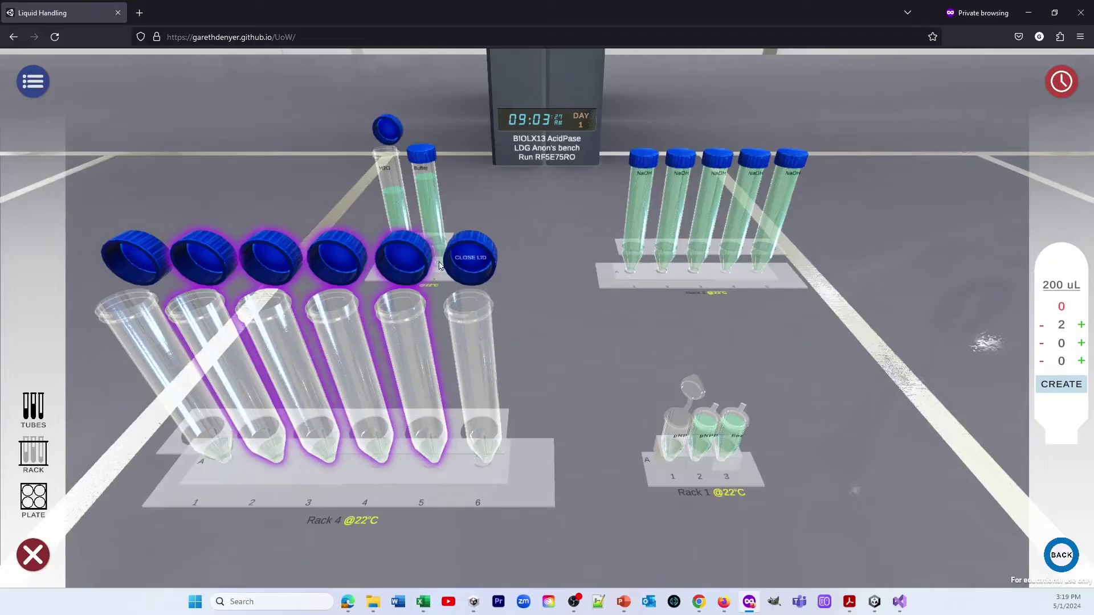
Discard the pipette, recap the Rack 4 tubes and mix the whole rack
left_click(469, 257)
left_click(420, 261)
left_click(336, 263)
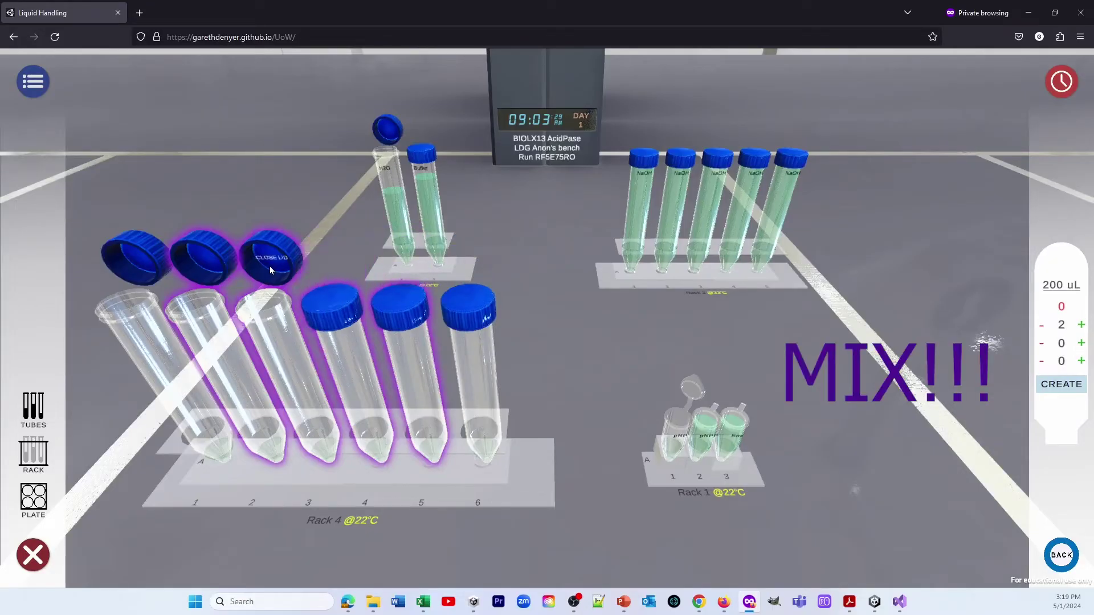
left_click(269, 266)
left_click(219, 265)
left_click(140, 269)
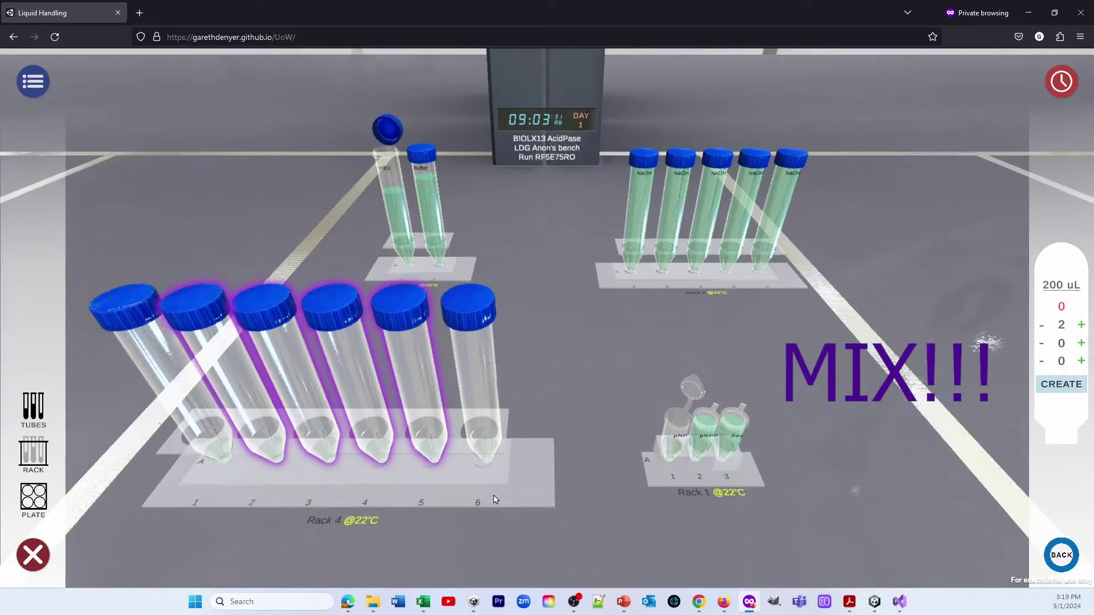
left_click(530, 504)
left_click(394, 559)
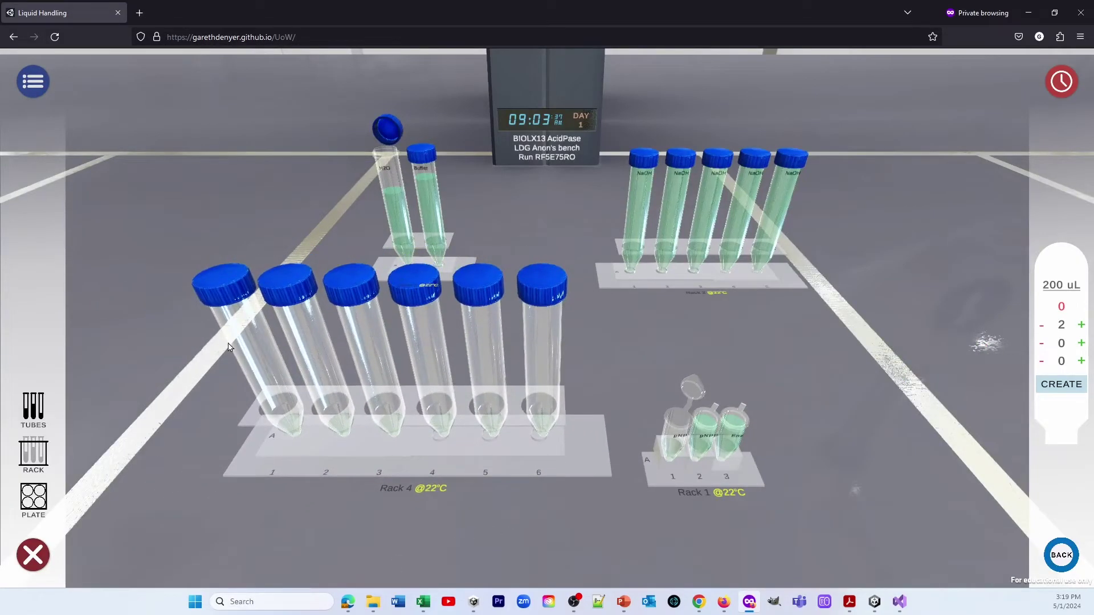
Uncap the six Rack 4 tubes and the first NaOH tube, and create a 4500 µL P5000 pipette
left_click(233, 300)
left_click(274, 291)
left_click(368, 288)
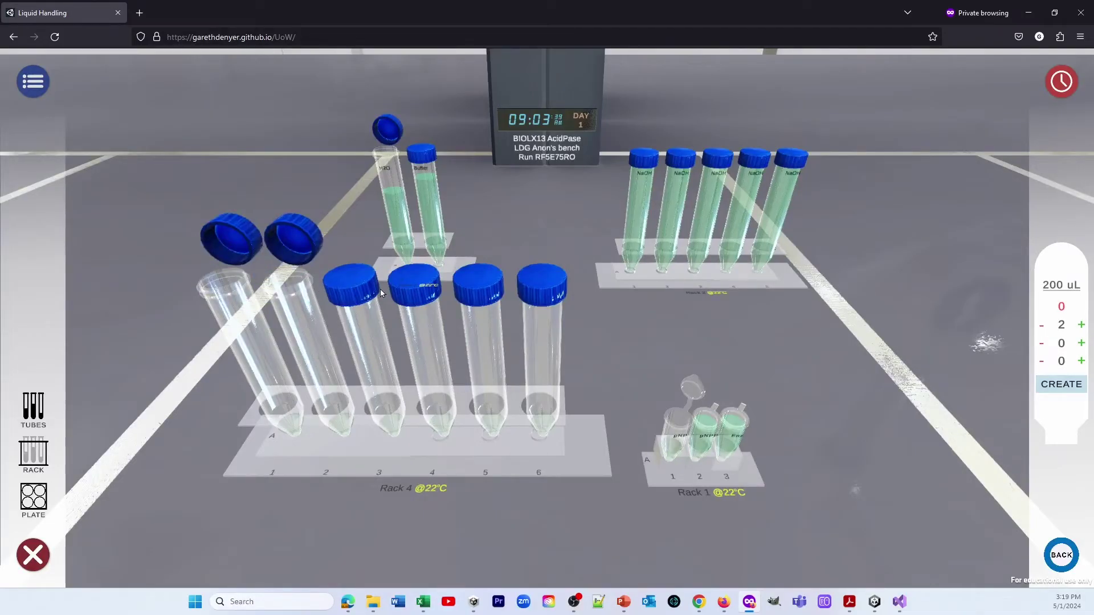
left_click(470, 293)
left_click(539, 292)
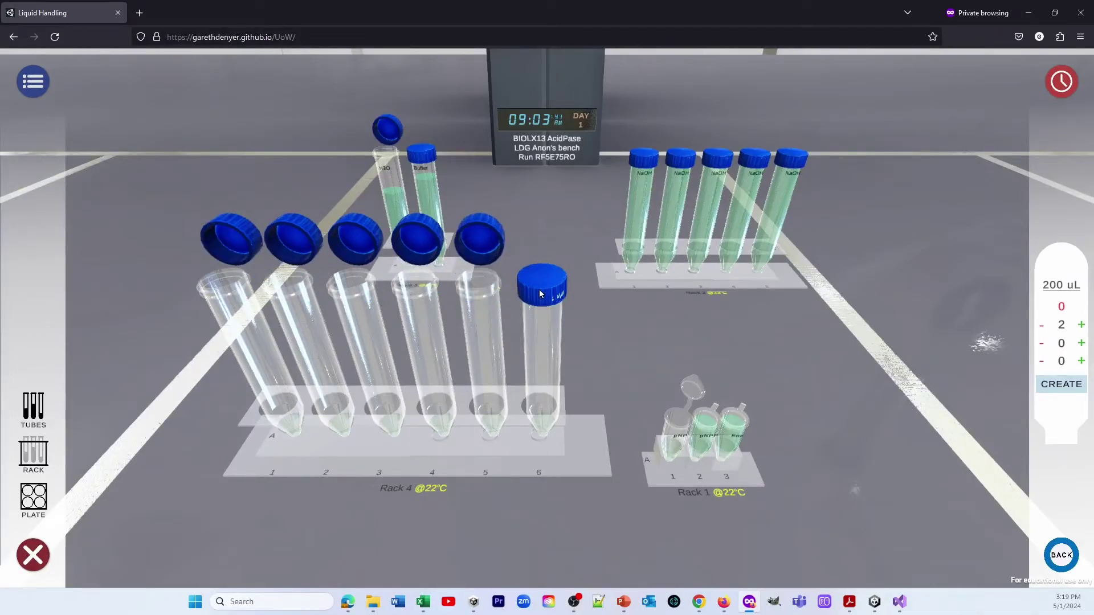
left_click(648, 166)
left_click(1060, 554)
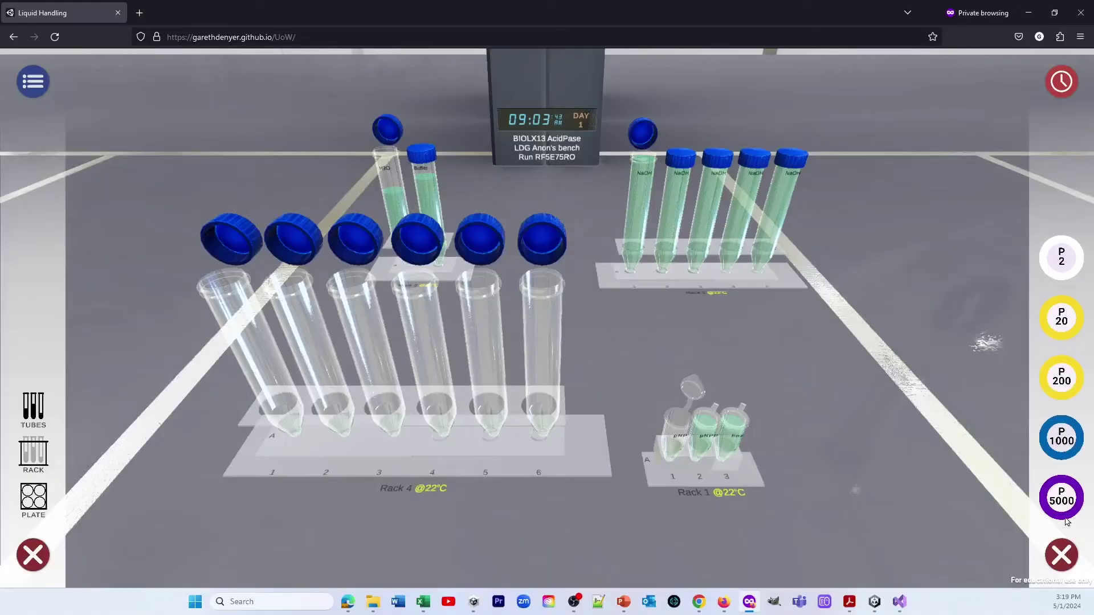
left_click(1067, 515)
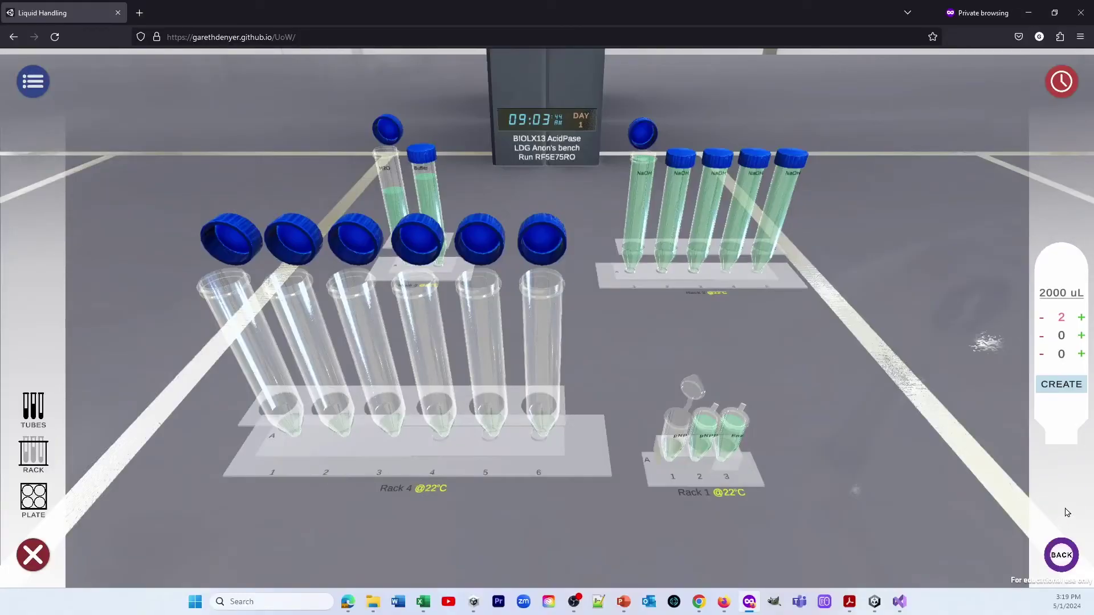
left_click(1083, 321)
left_click(1082, 337)
left_click(1083, 337)
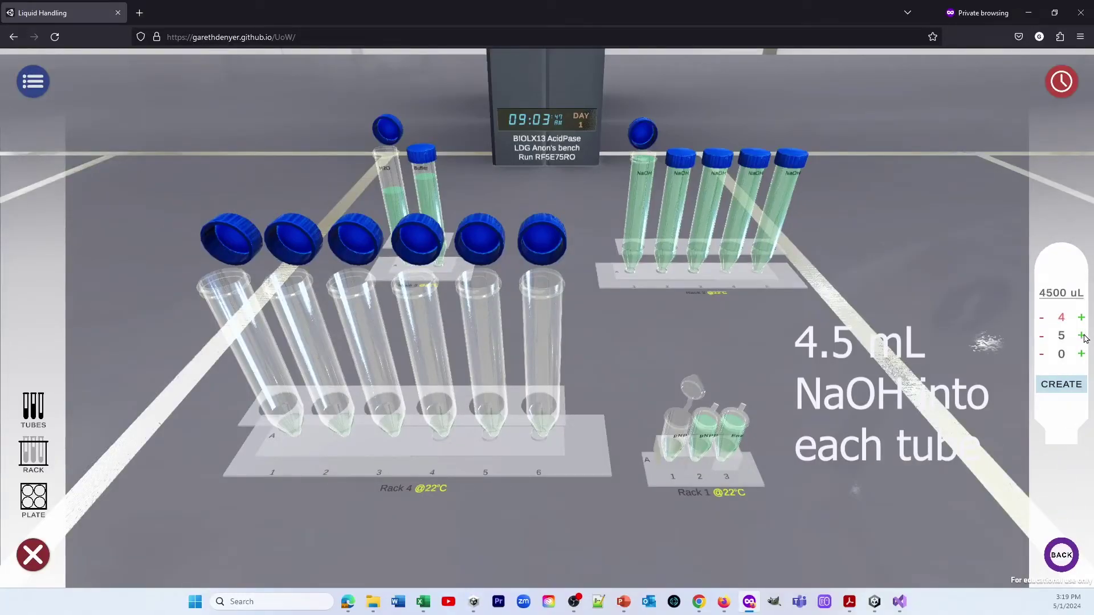
left_click(1073, 383)
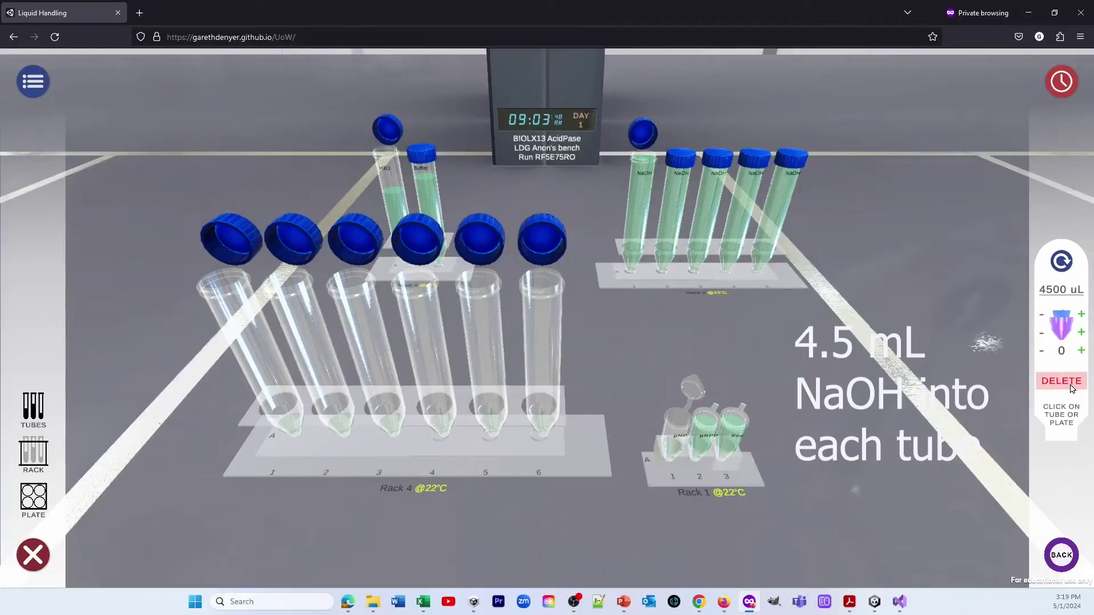
Dispense 4500 µL NaOH from the first NaOH tube into Rack 4 tubes 1–3
left_click(640, 164)
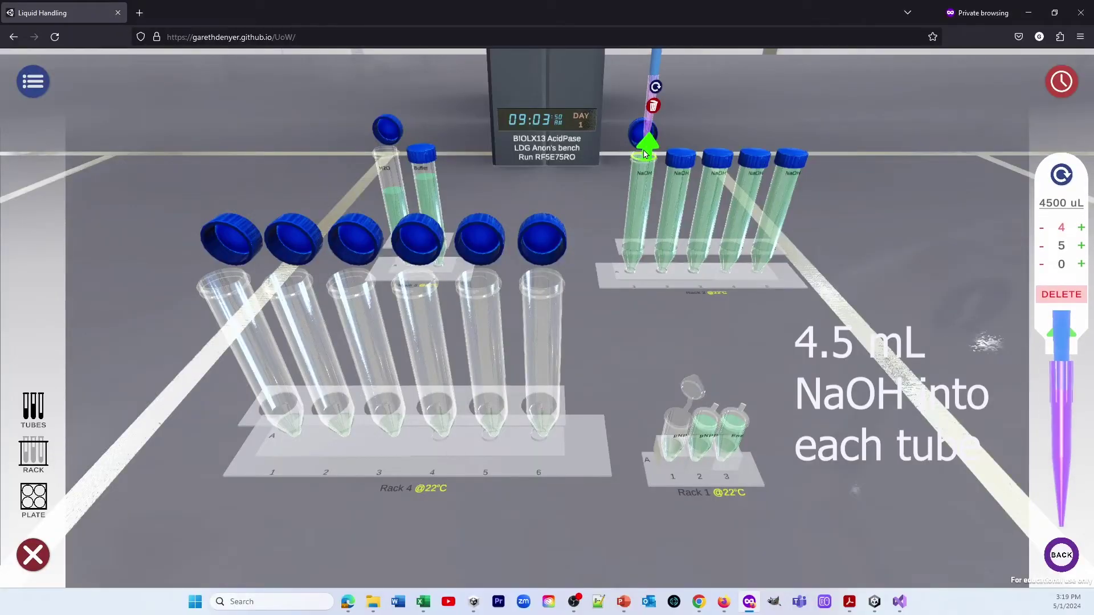
left_click(218, 285)
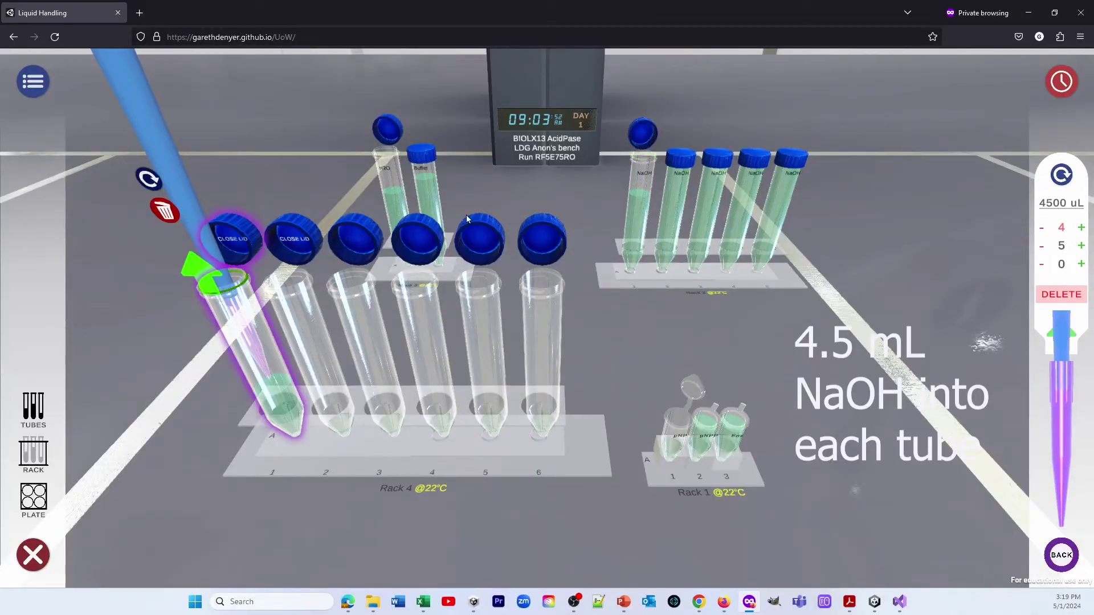
left_click(640, 160)
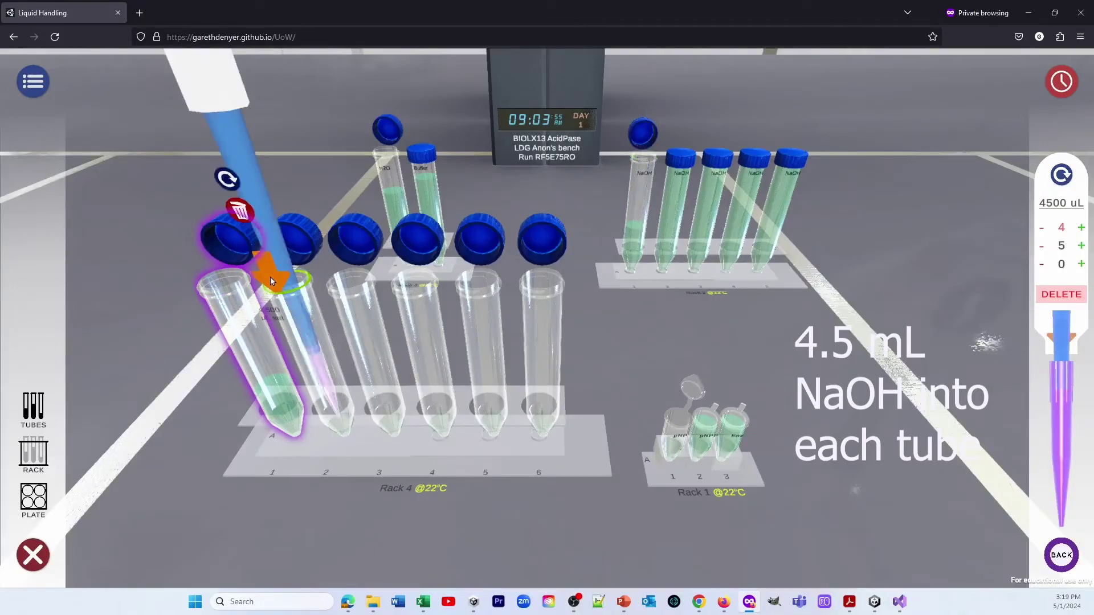
left_click(270, 277)
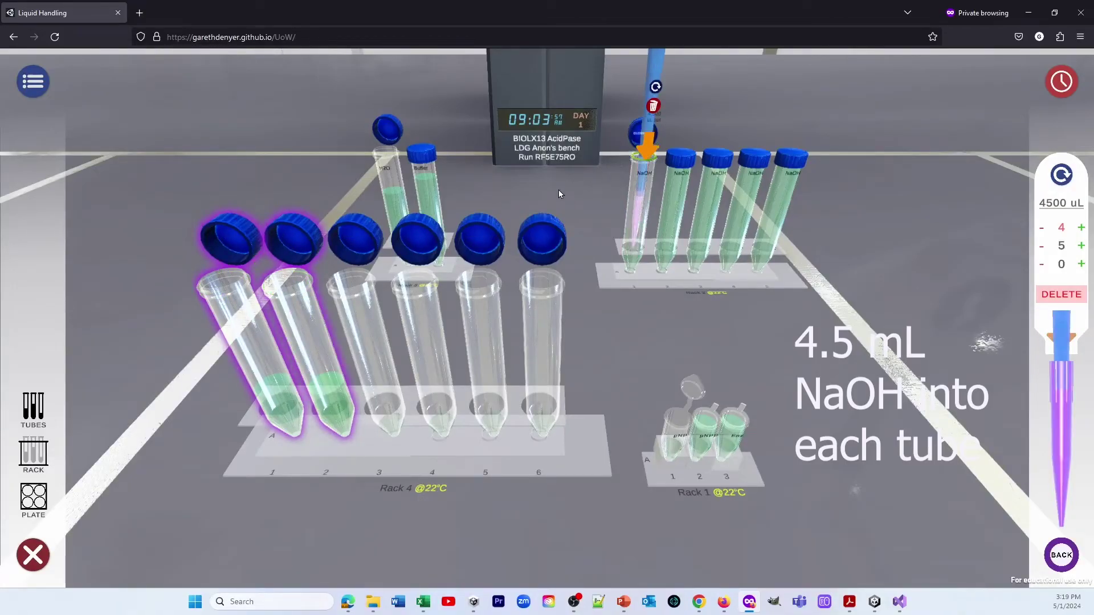
left_click(348, 279)
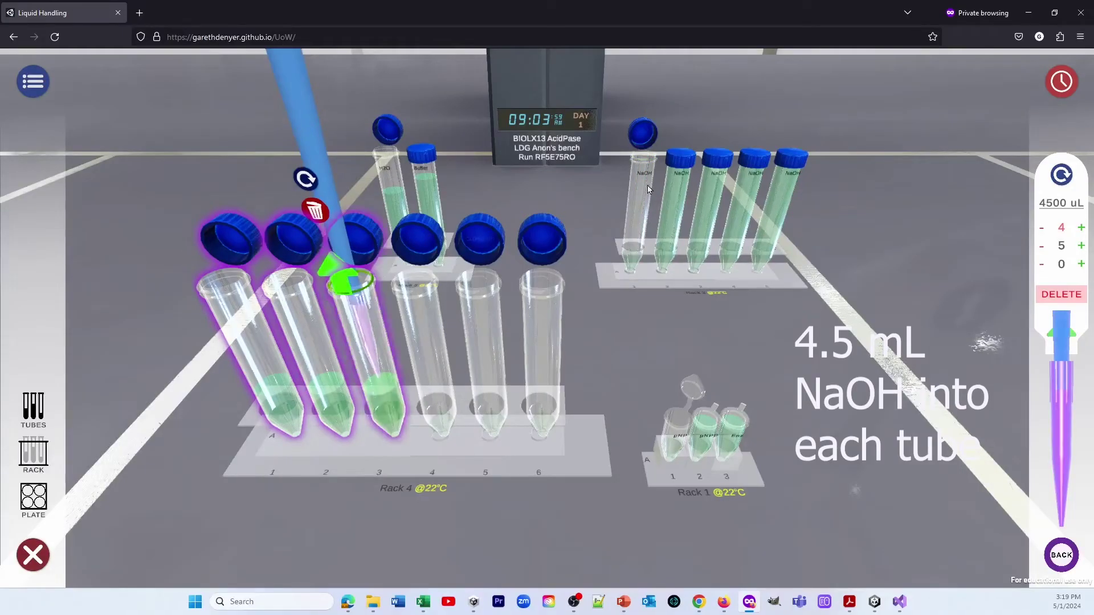
Dispense 4500 µL NaOH from the second NaOH tube into Rack 4 tubes 4–6
left_click(686, 160)
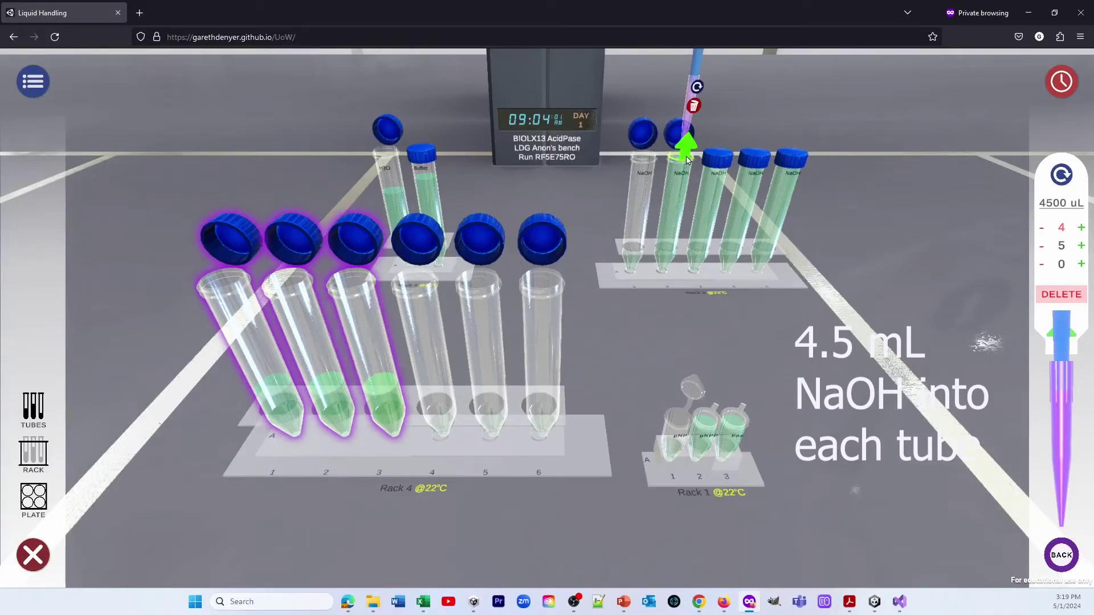
left_click(687, 157)
left_click(429, 287)
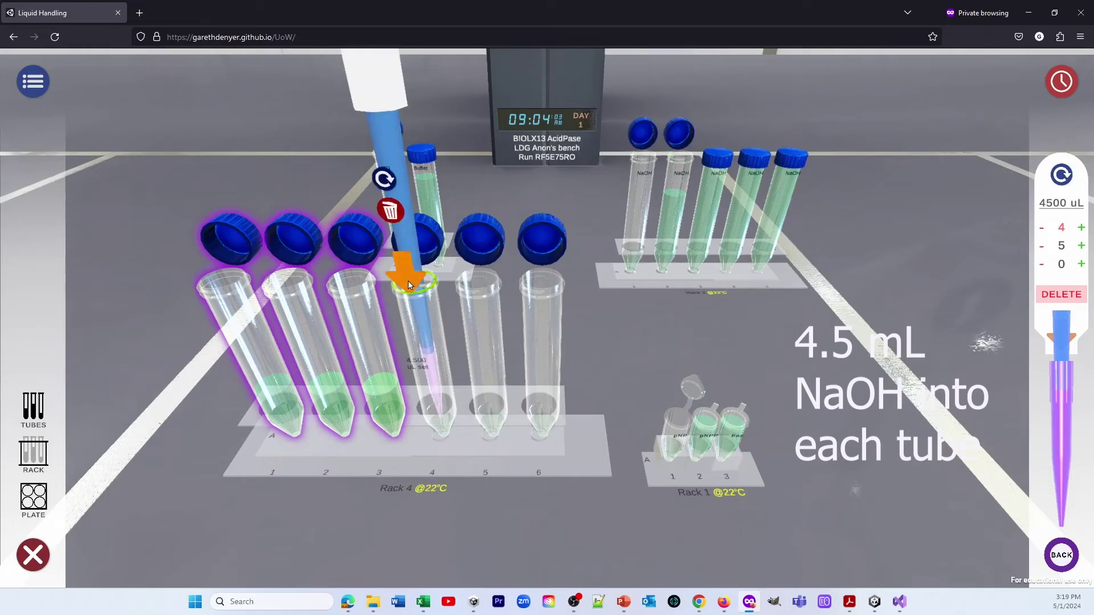
left_click(429, 287)
left_click(681, 162)
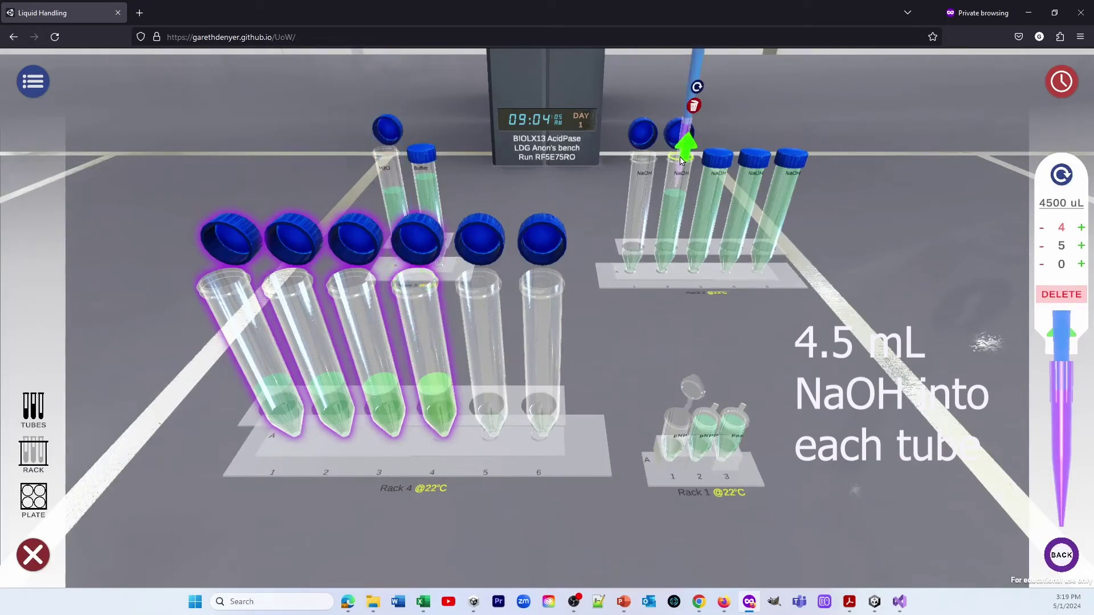
left_click(683, 159)
left_click(478, 289)
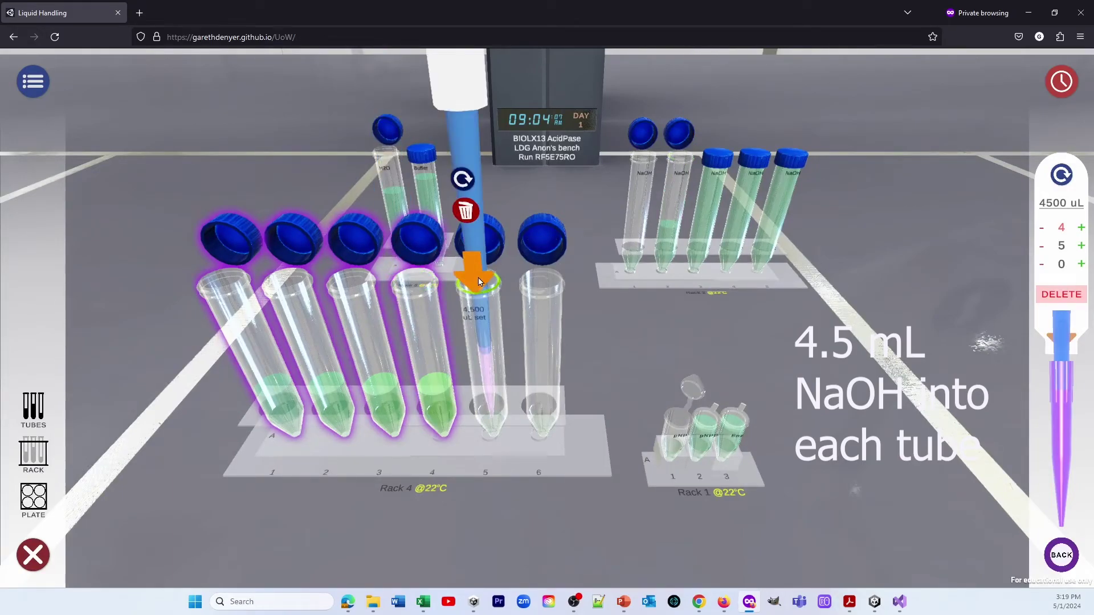
left_click(478, 289)
left_click(684, 167)
left_click(683, 166)
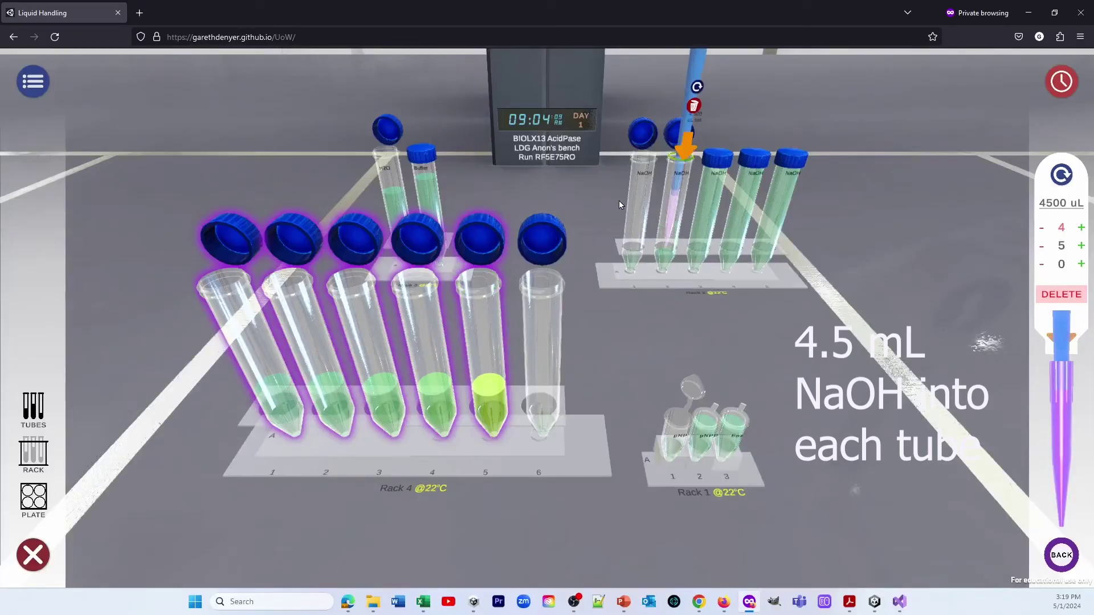
left_click(545, 283)
left_click(540, 239)
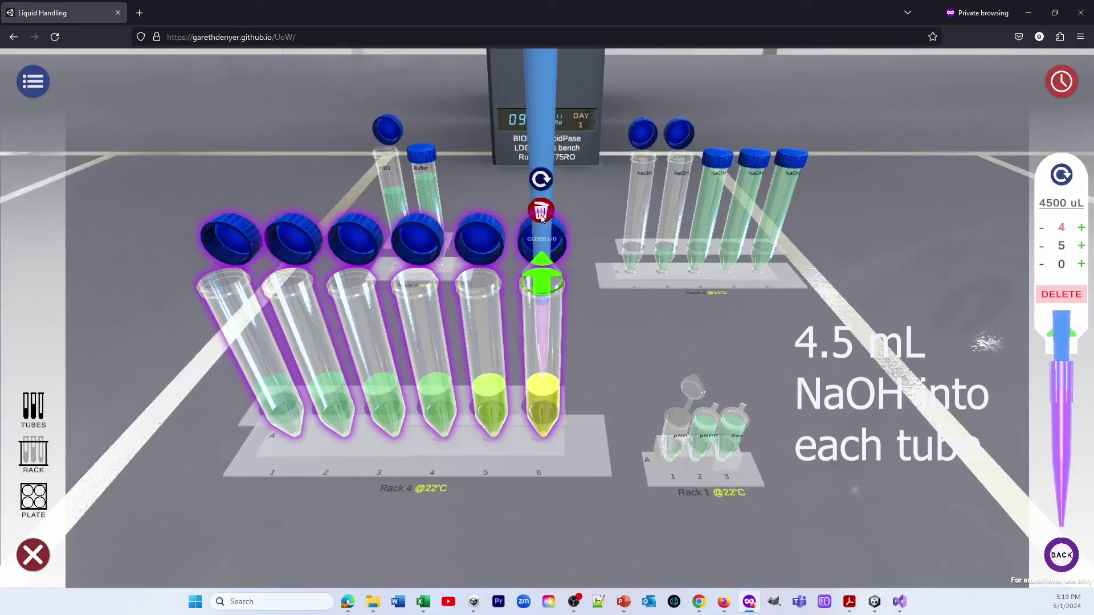
Discard the pipette, recap all six Rack 4 tubes and mix the rack
left_click(541, 210)
left_click(480, 241)
left_click(418, 241)
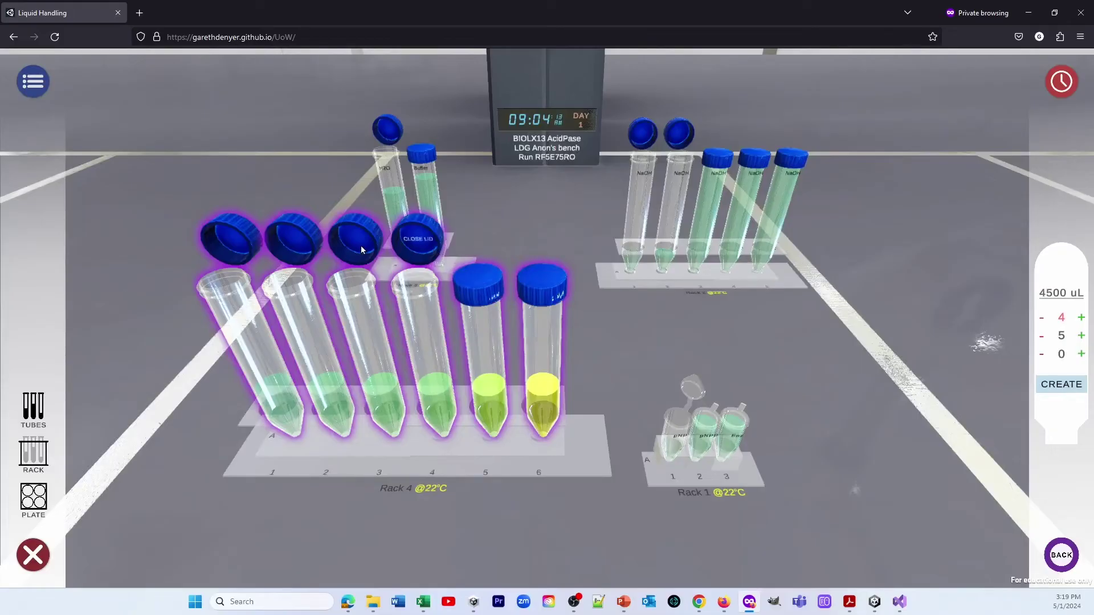
left_click(359, 244)
left_click(237, 251)
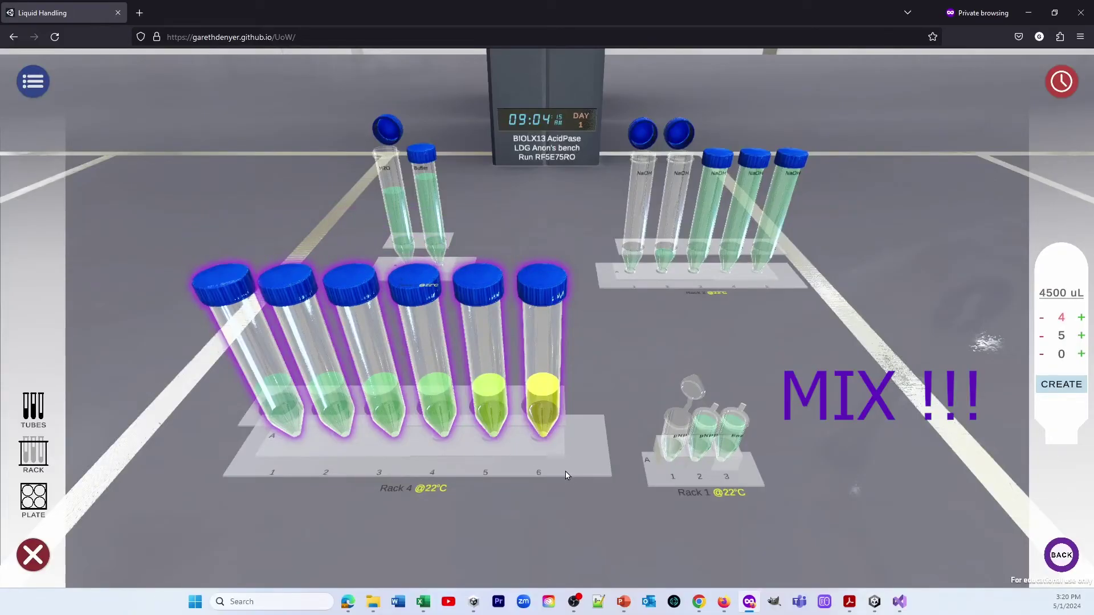
left_click(617, 449)
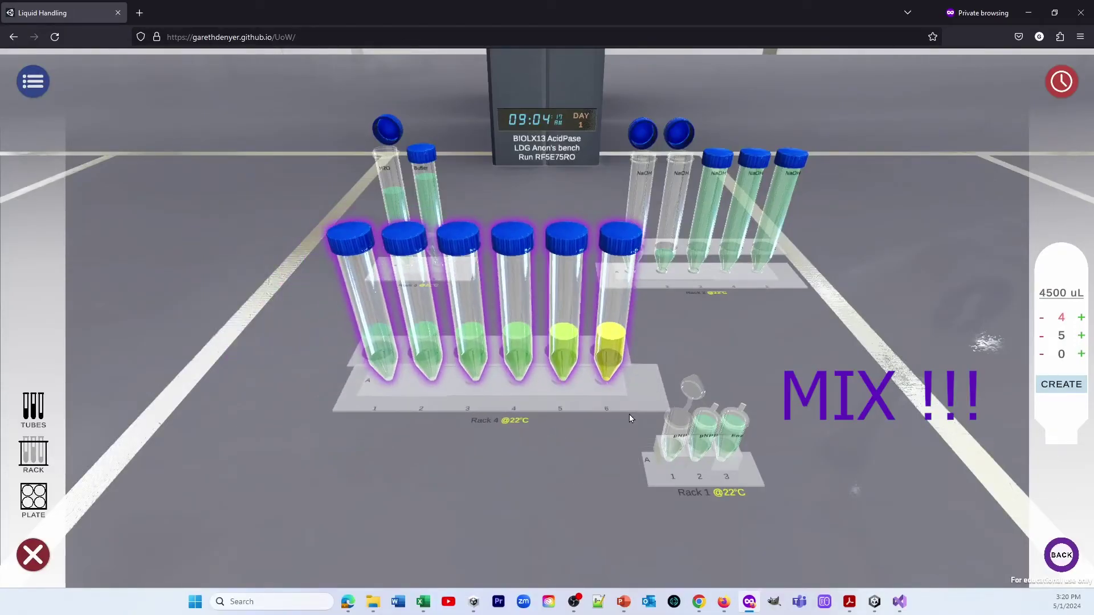
left_click(651, 405)
left_click(375, 560)
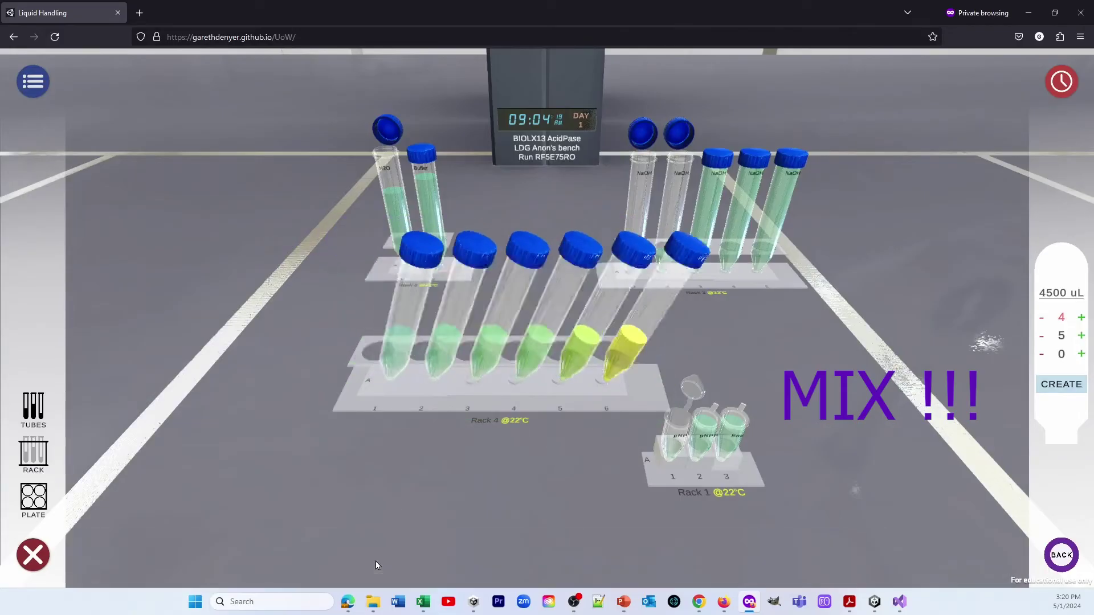
Create a 6×1 rack holding 6 cuvettes and place it in front of Rack 4
left_click(32, 463)
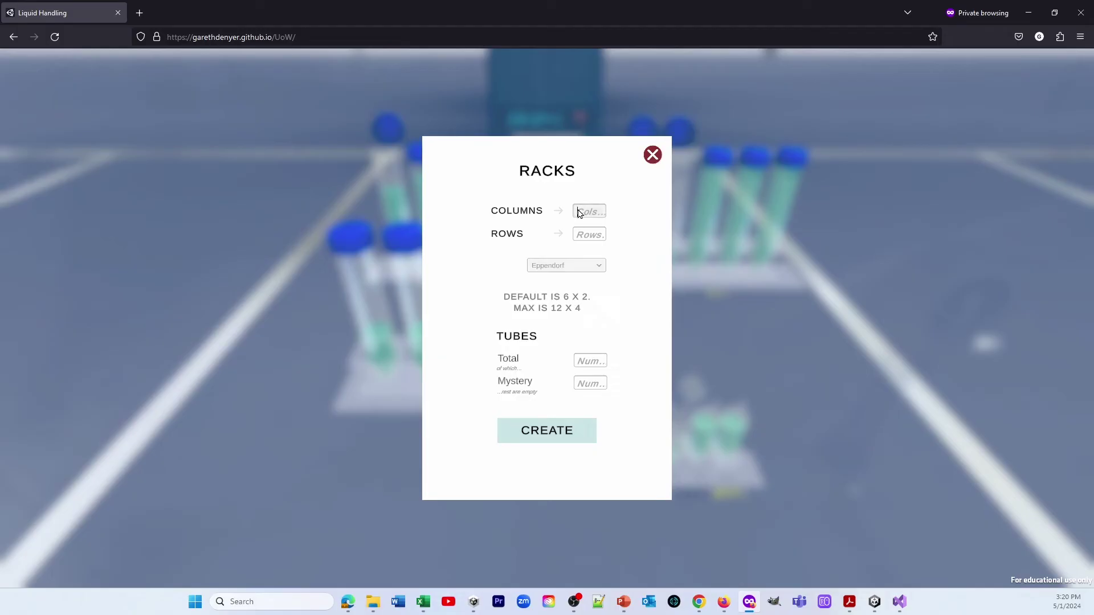
type("1")
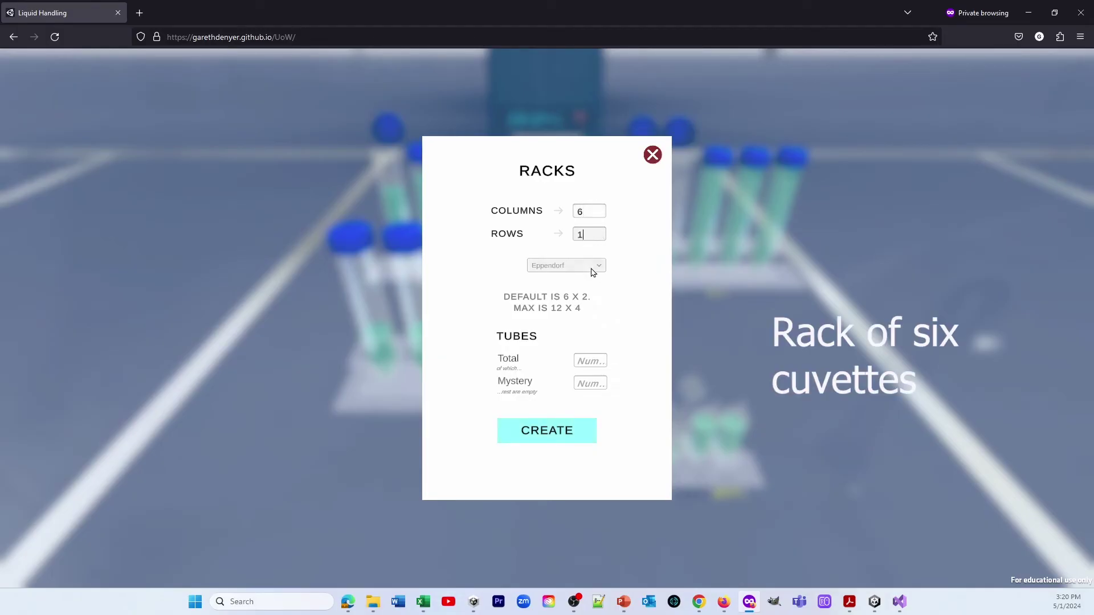
left_click(588, 272)
left_click(585, 292)
left_click(593, 362)
type("6")
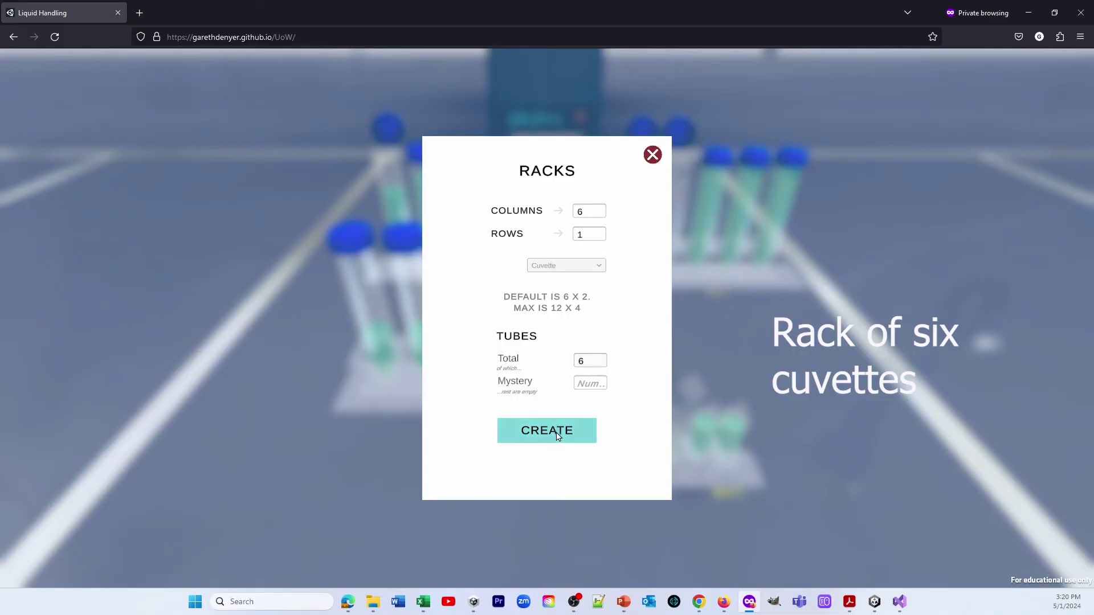
left_click(558, 436)
left_click_drag(847, 344, 609, 507)
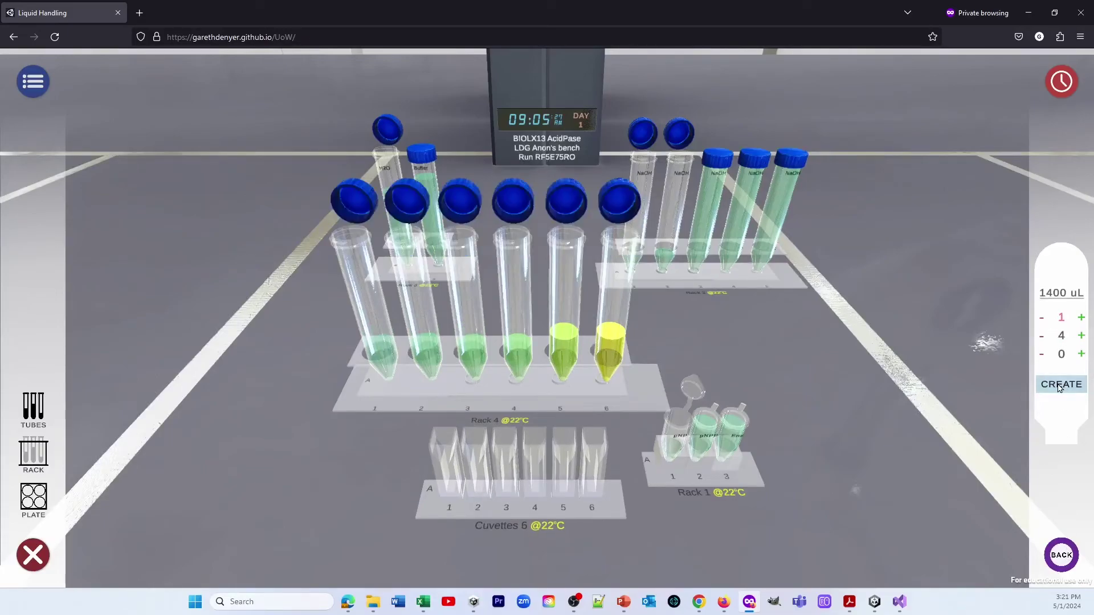
With a new 1400 µL pipette, transfer Rack 4 tubes 1 and 2 into cuvettes 1 and 2
left_click(1061, 384)
left_click(344, 233)
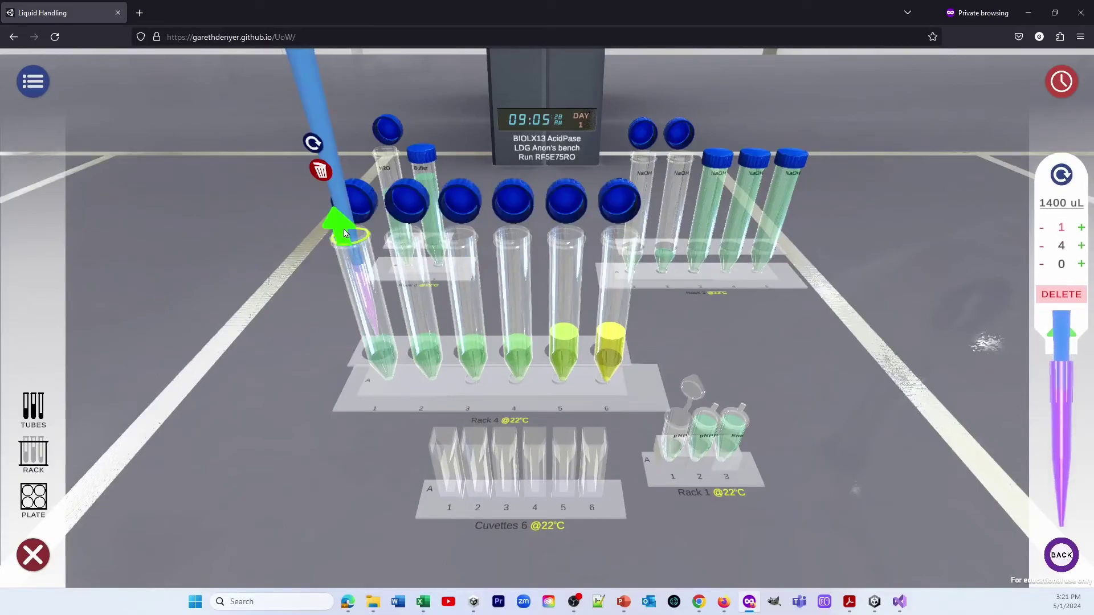
left_click(344, 233)
left_click(450, 442)
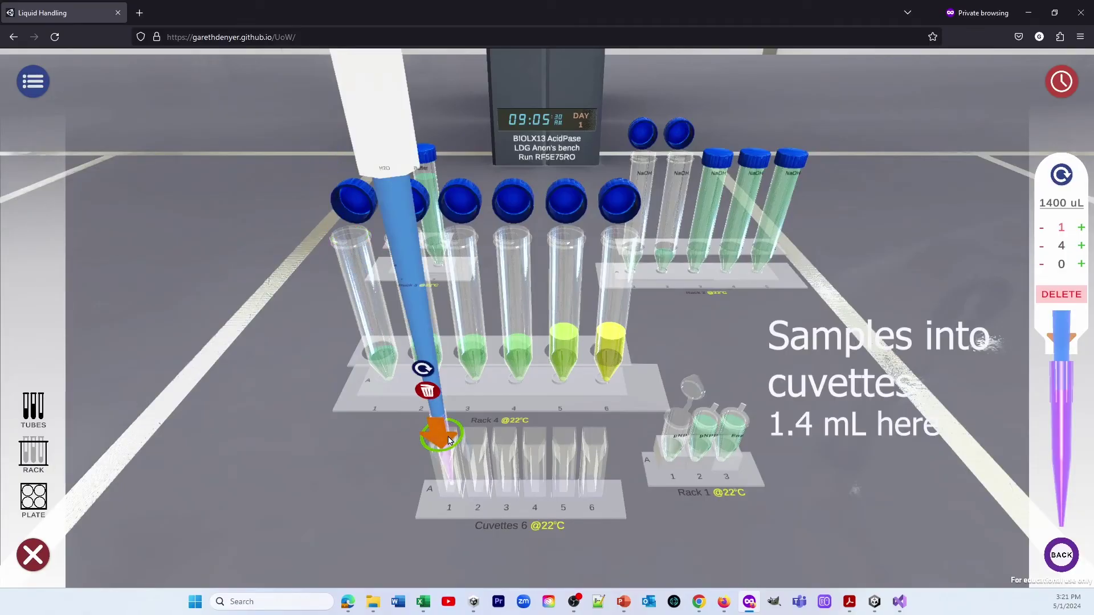
left_click(450, 442)
left_click(403, 234)
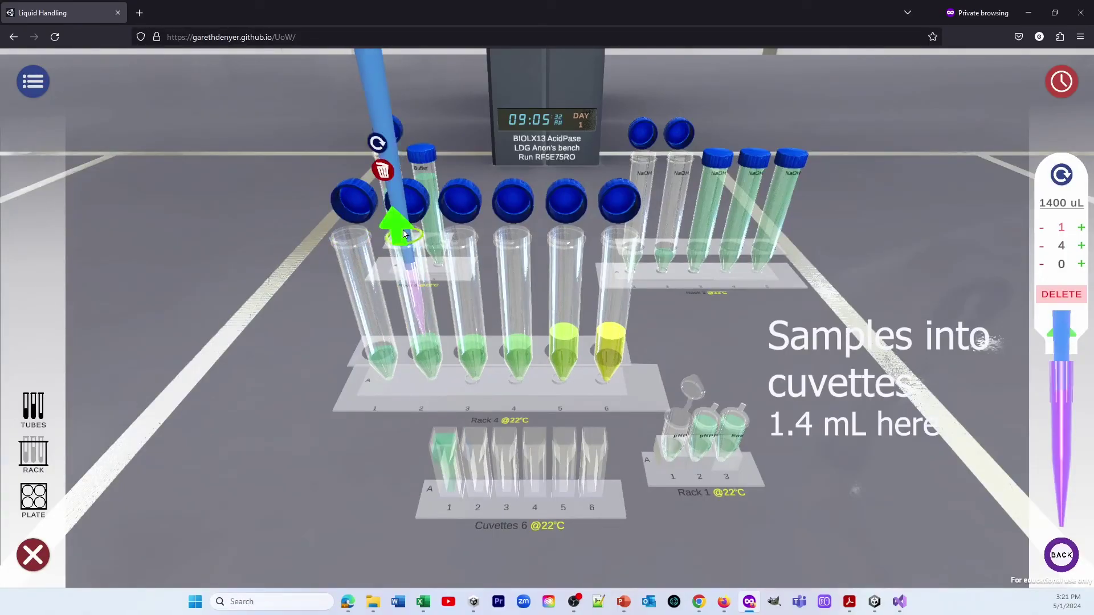
left_click(404, 233)
left_click(473, 444)
left_click(471, 435)
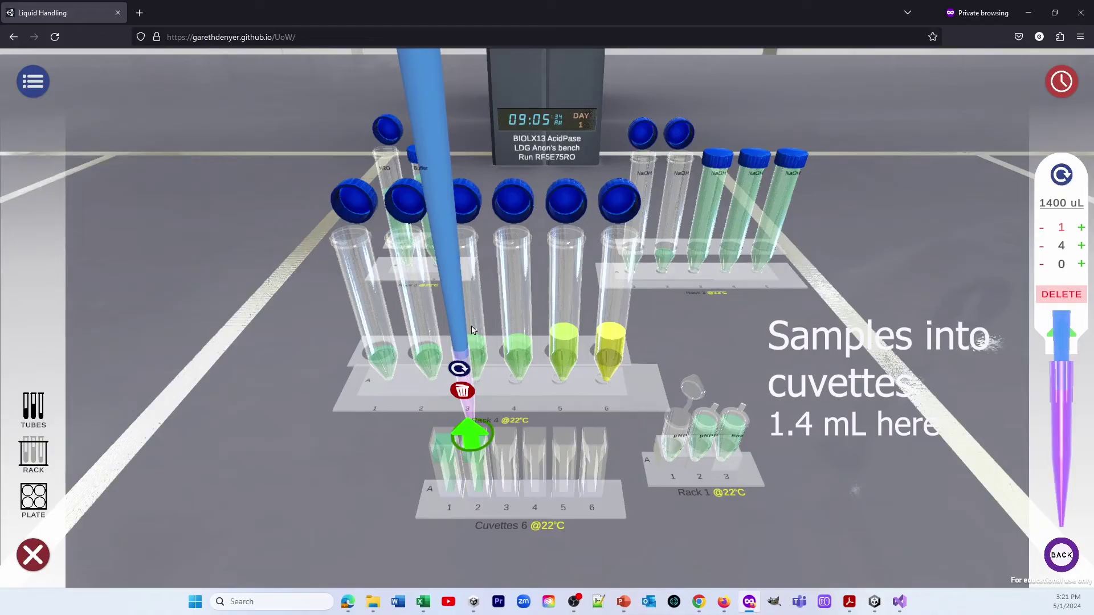
Transfer 1400 µL from Rack 4 tubes 3 and 4 into cuvettes 3 and 4
left_click(464, 238)
left_click(464, 240)
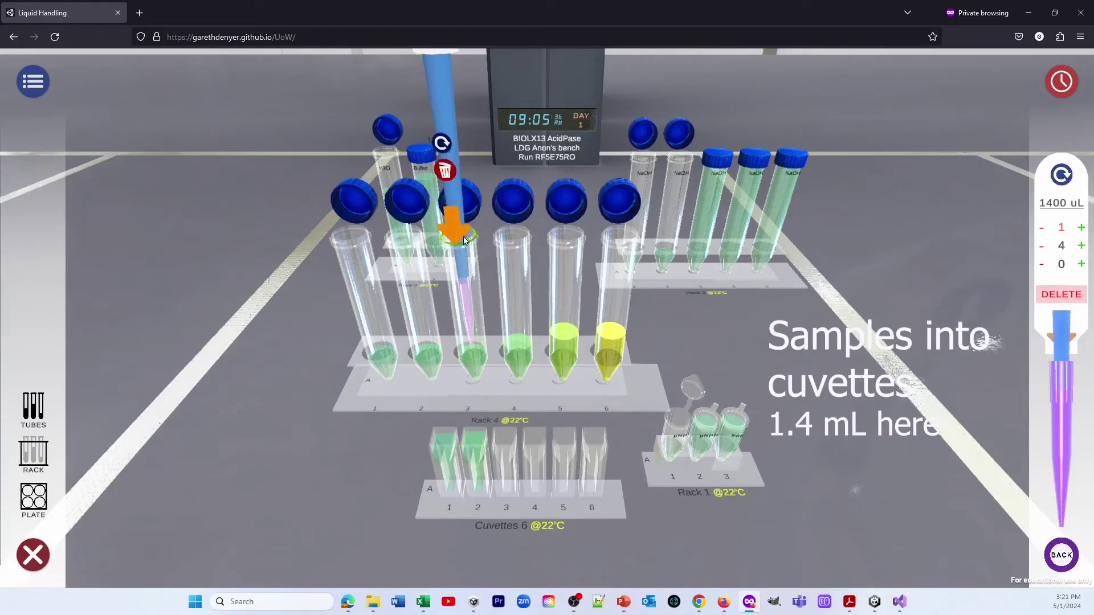
left_click(513, 439)
left_click(510, 438)
left_click(523, 239)
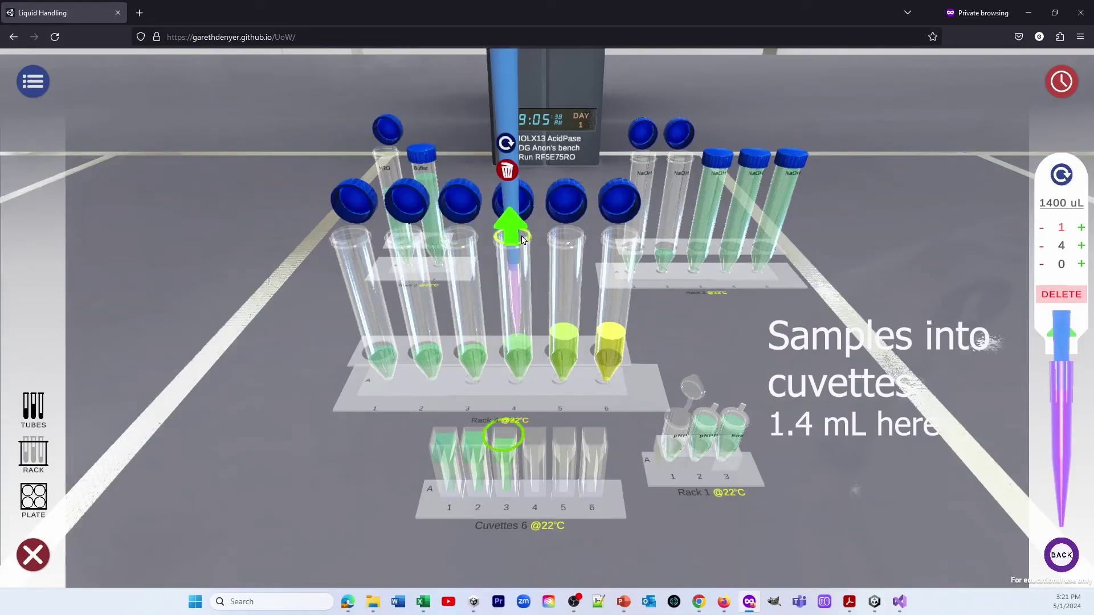
left_click(522, 240)
left_click(540, 437)
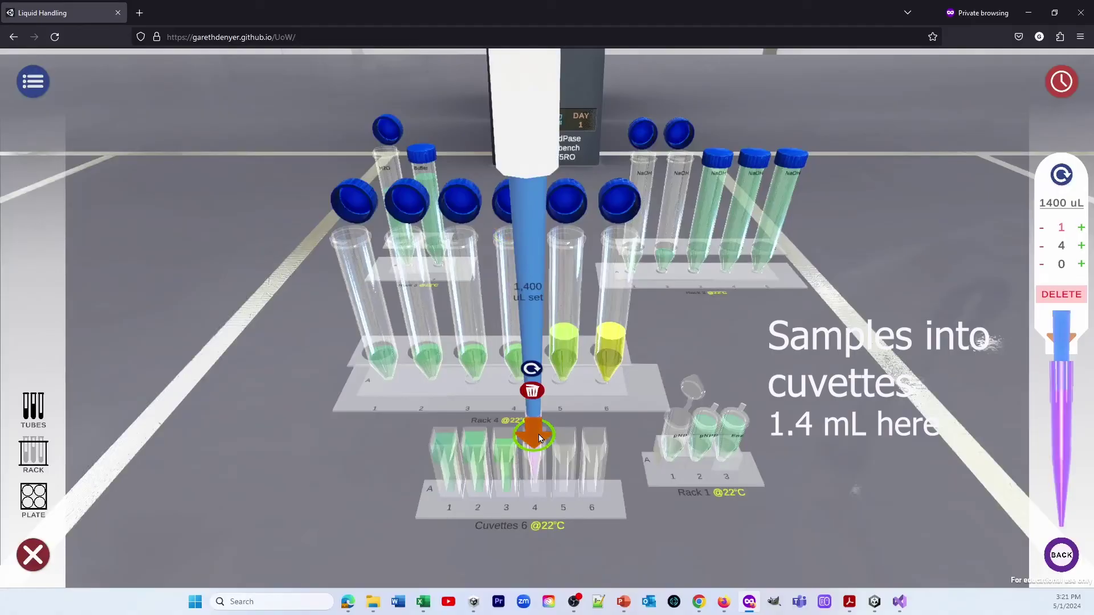
left_click(539, 439)
Fill cuvettes 5 and 6 from Rack 4 tubes 5 and 6, discard the pipette, and pick the cuvette rack
left_click(571, 228)
left_click(571, 228)
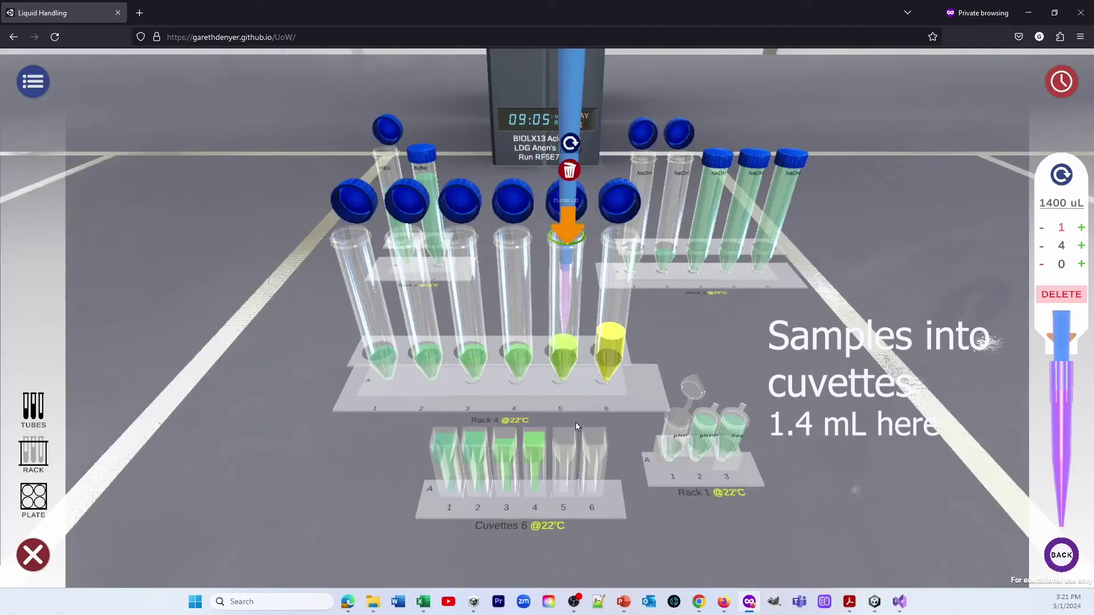
left_click(576, 423)
left_click(573, 423)
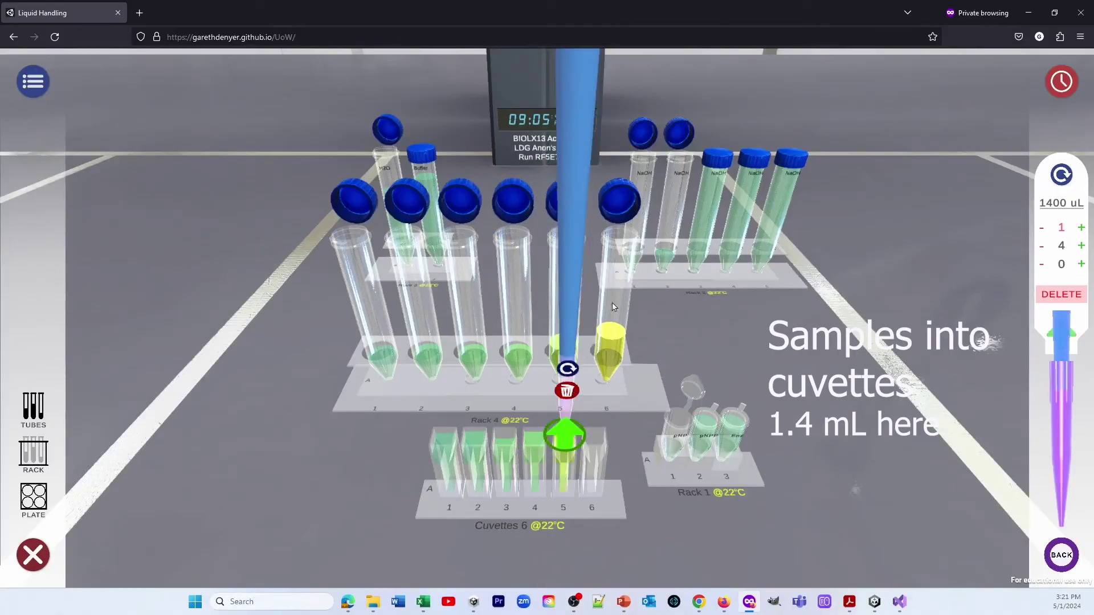
left_click(624, 257)
left_click(624, 257)
left_click(592, 446)
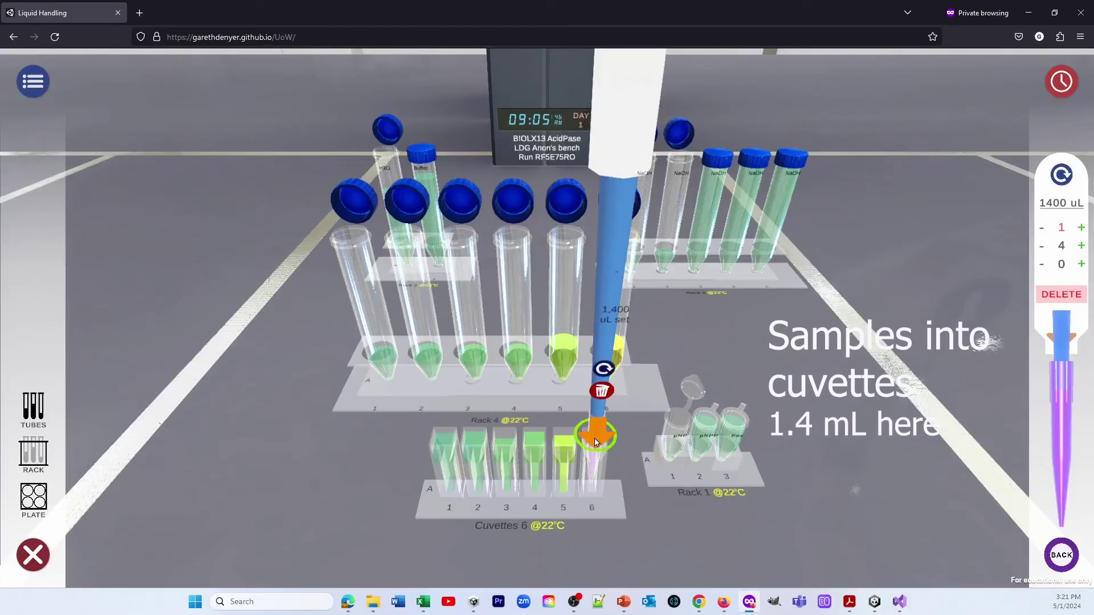
left_click(593, 447)
left_click(604, 384)
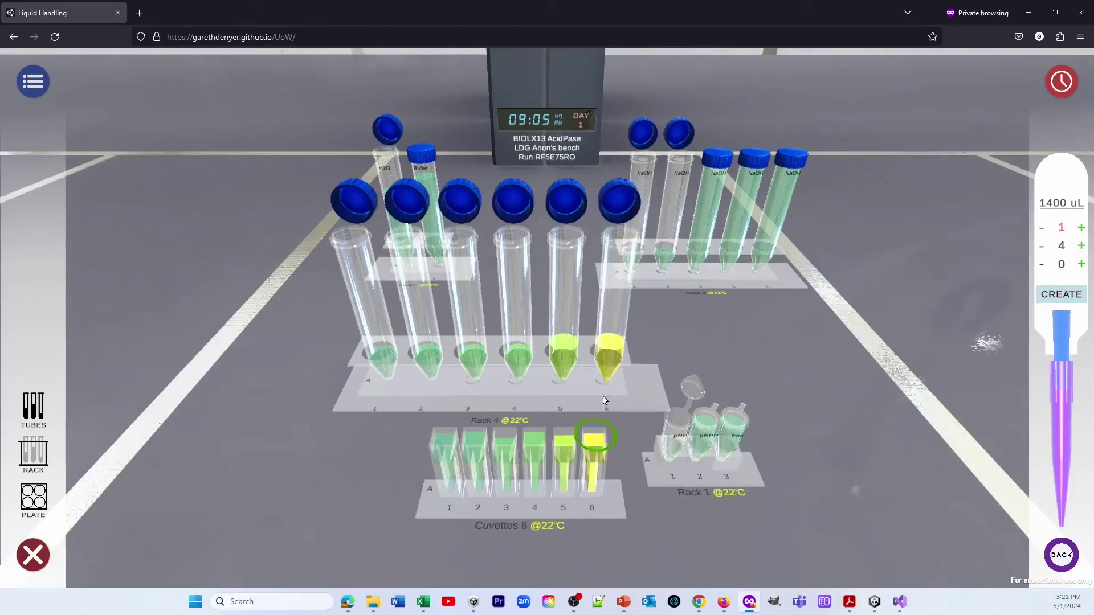
left_click(620, 516)
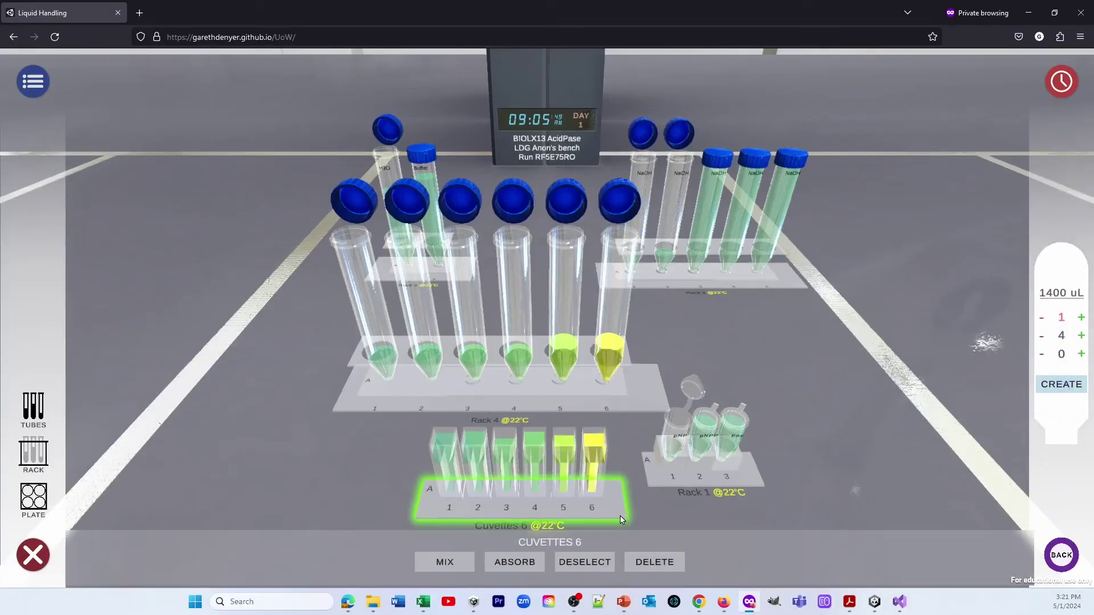
Take an initial absorbance reading, then change the reading wavelength from 524 nm to 400 nm
left_click(515, 562)
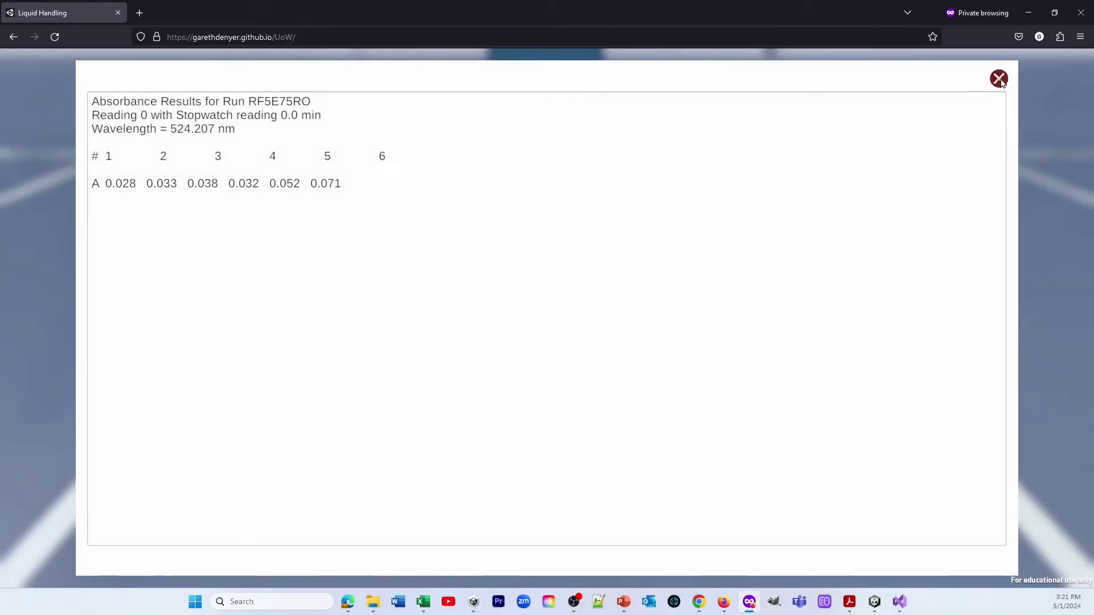
left_click(998, 79)
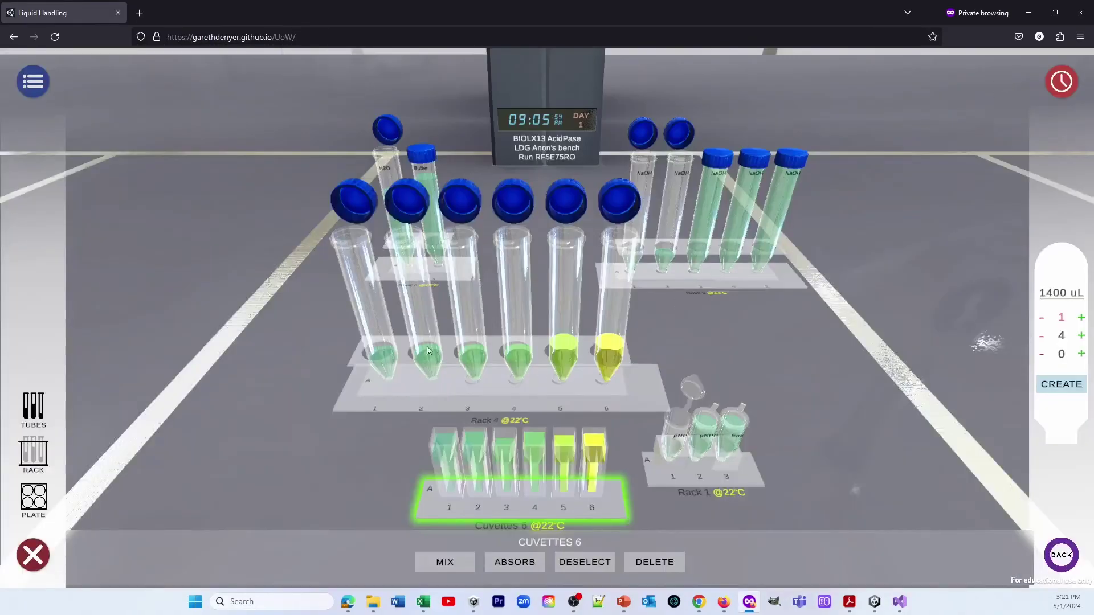
left_click(42, 90)
left_click(209, 89)
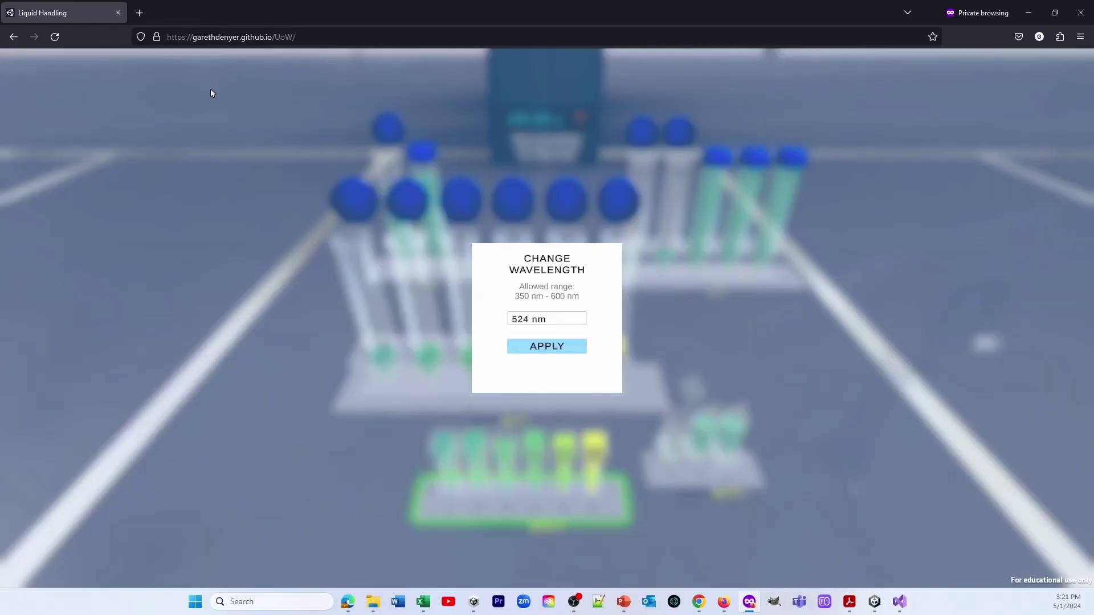
left_click(548, 320)
type("400")
left_click(551, 347)
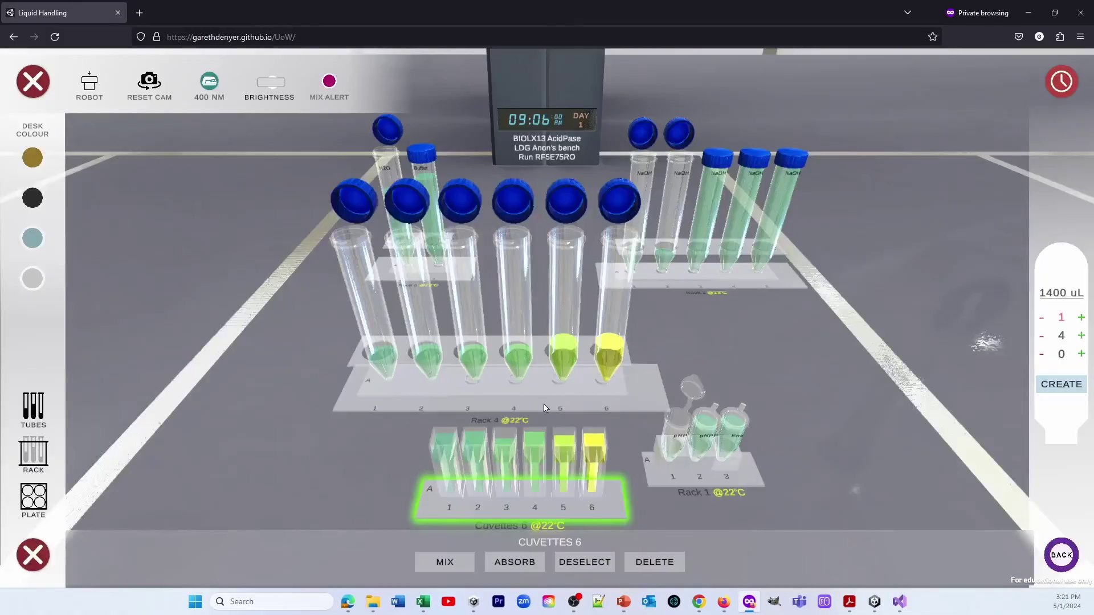
Read the cuvettes at 400 nm (0.026–0.915) and select the results text for Excel
left_click(515, 562)
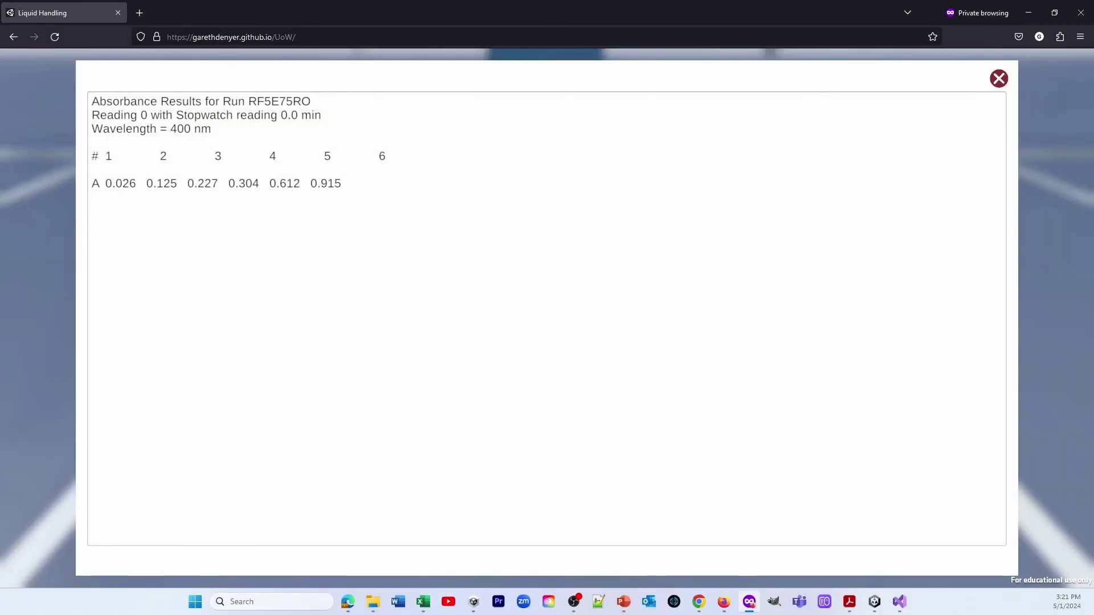
key("ctrl+a")
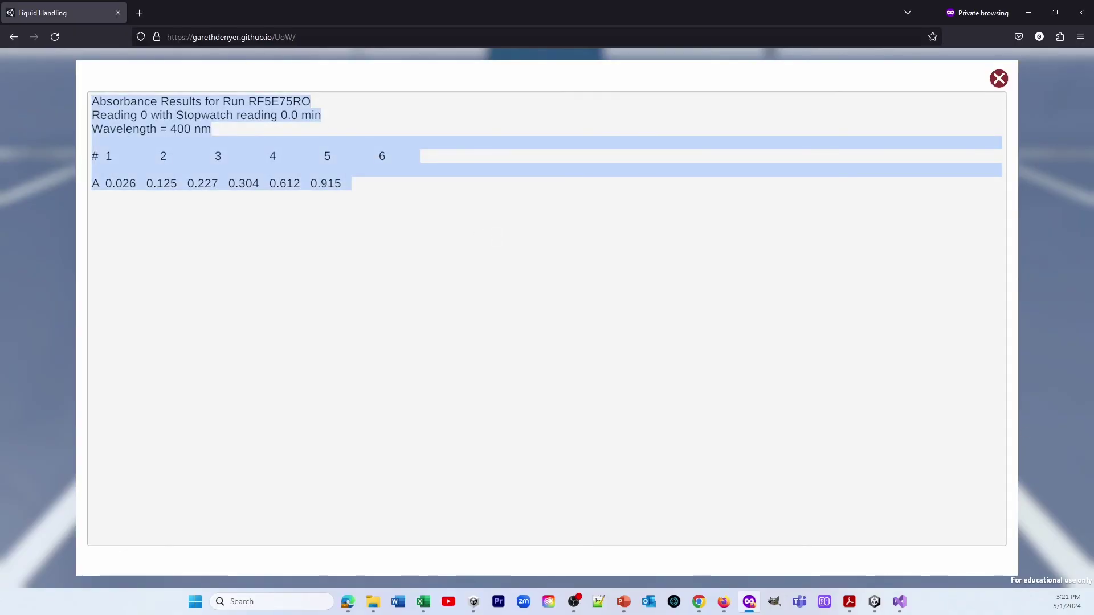
key("alt+Tab")
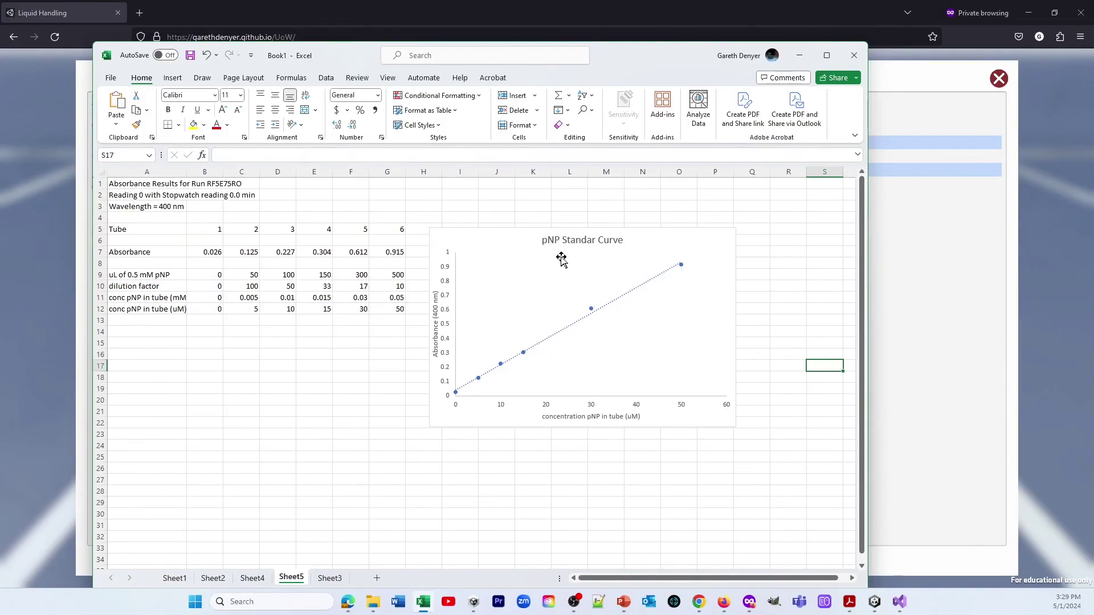
Fix the chart title's missing 'd' so it reads 'pNP Standard Curve'
left_click(590, 237)
double_click(590, 237)
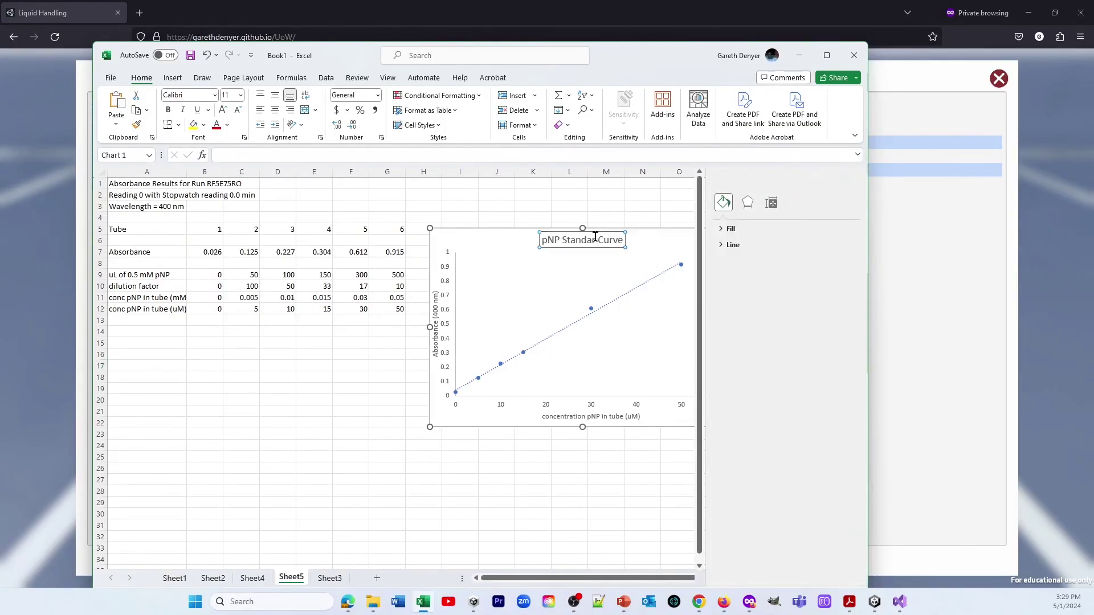
left_click(608, 503)
left_click(854, 183)
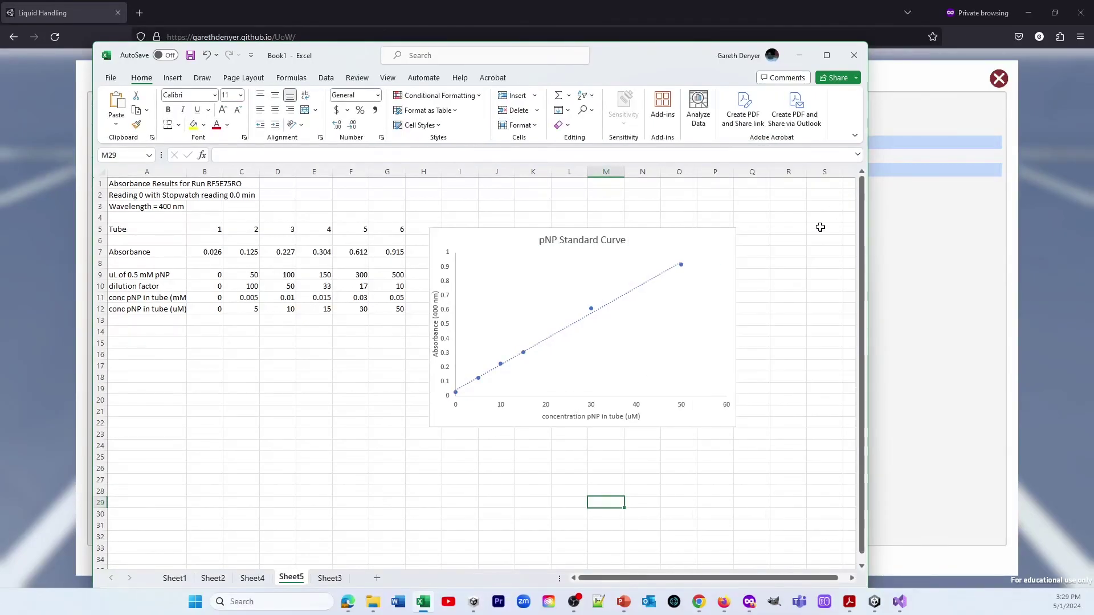